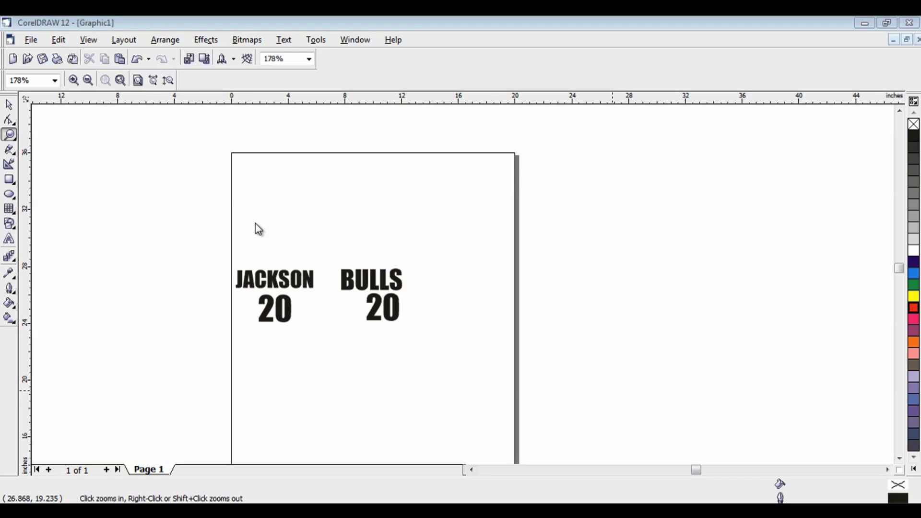
Move the player's name and number to the lower middle of the page and shift the BULLS 20 text upward
click(13, 109)
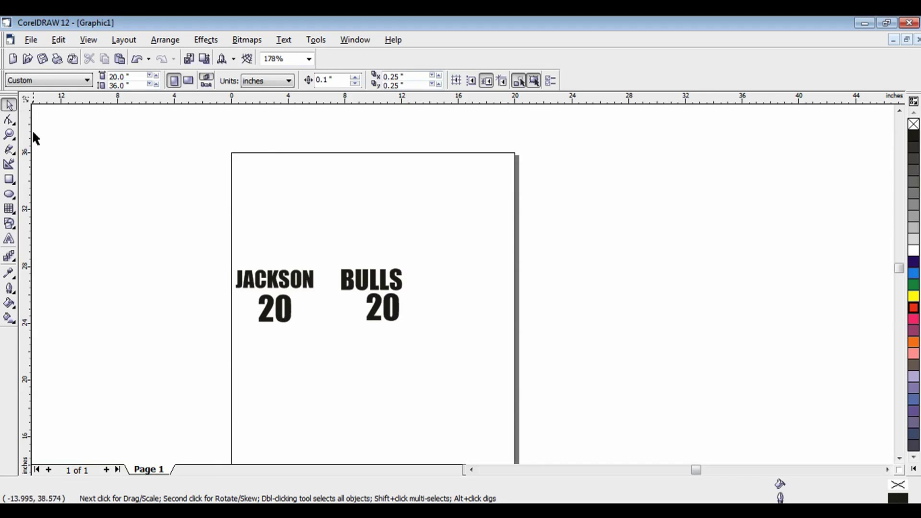
drag(185, 360, 350, 209)
drag(277, 296, 373, 434)
click(248, 325)
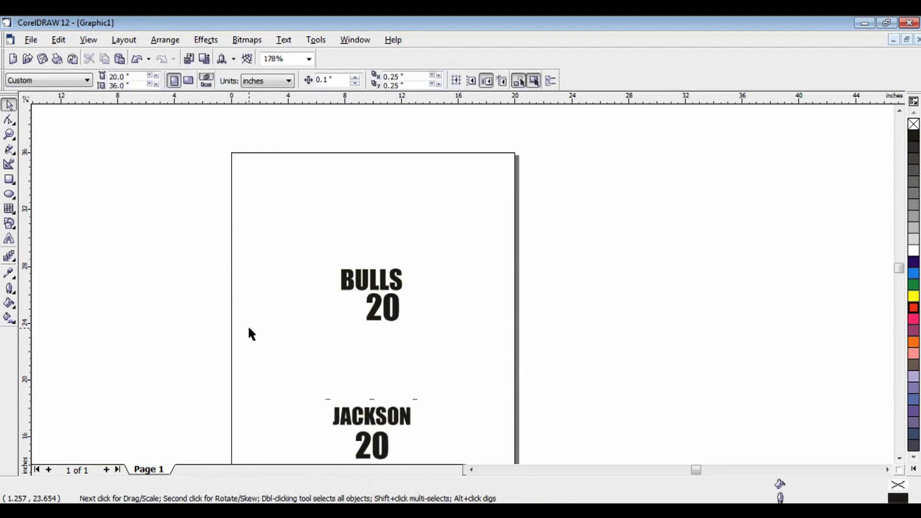
drag(299, 348, 438, 223)
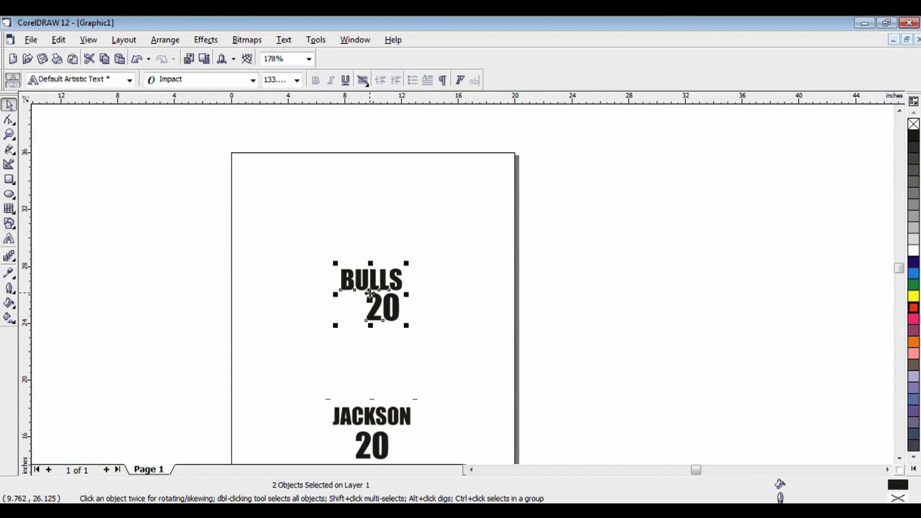
drag(370, 294, 368, 255)
click(247, 244)
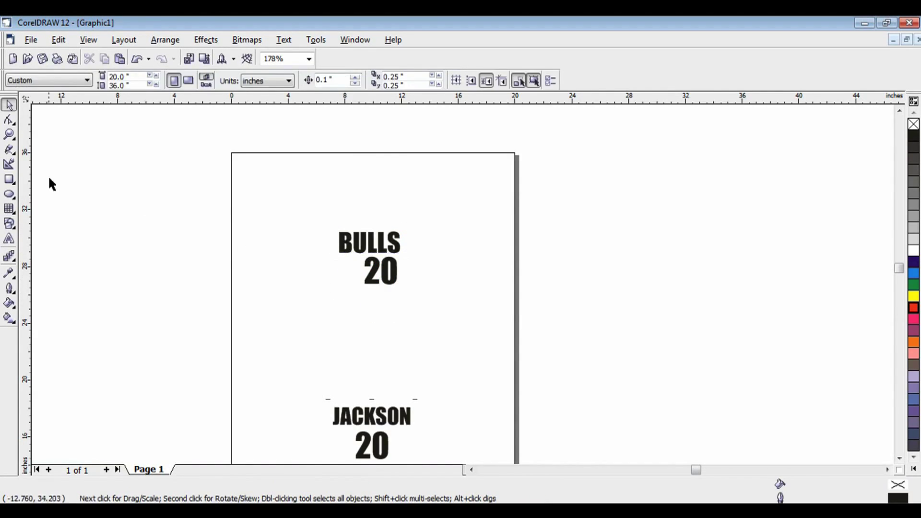
Convert the BULLS and 20 text objects to curves
click(9, 135)
drag(295, 324, 462, 183)
click(10, 104)
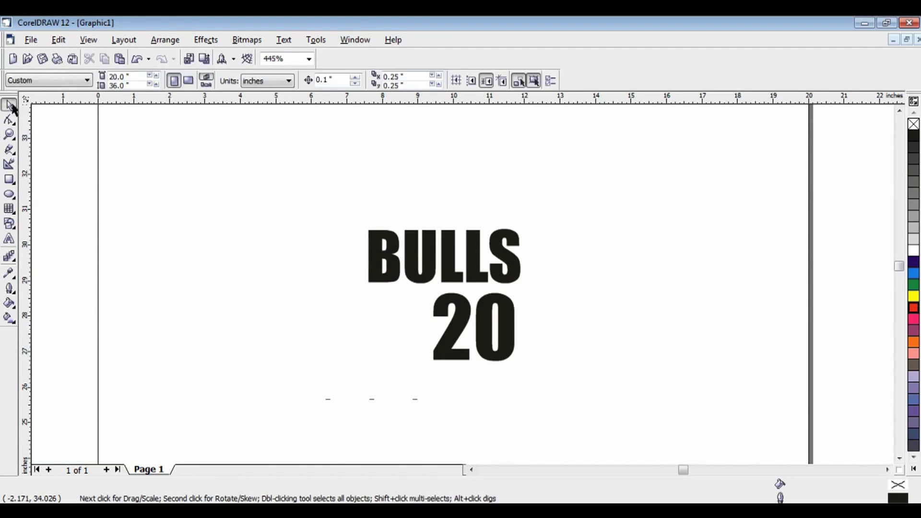
click(406, 248)
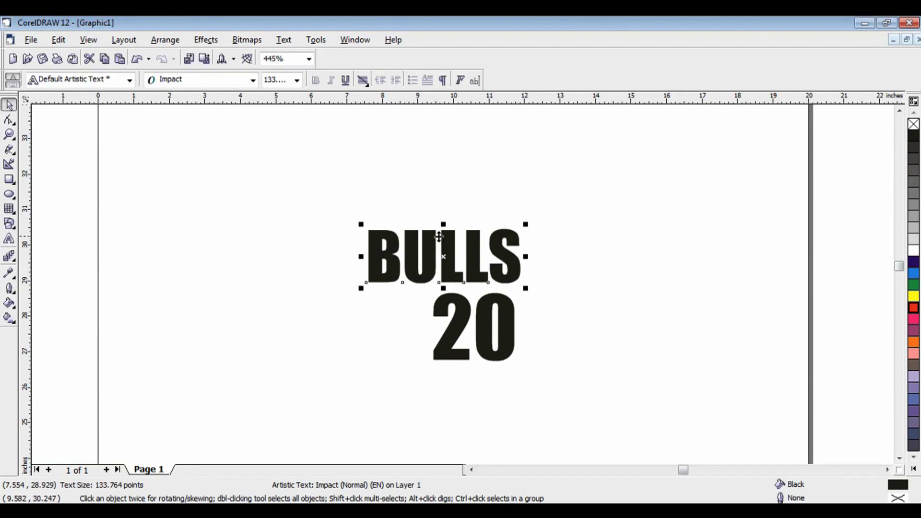
drag(312, 380, 595, 168)
click(168, 40)
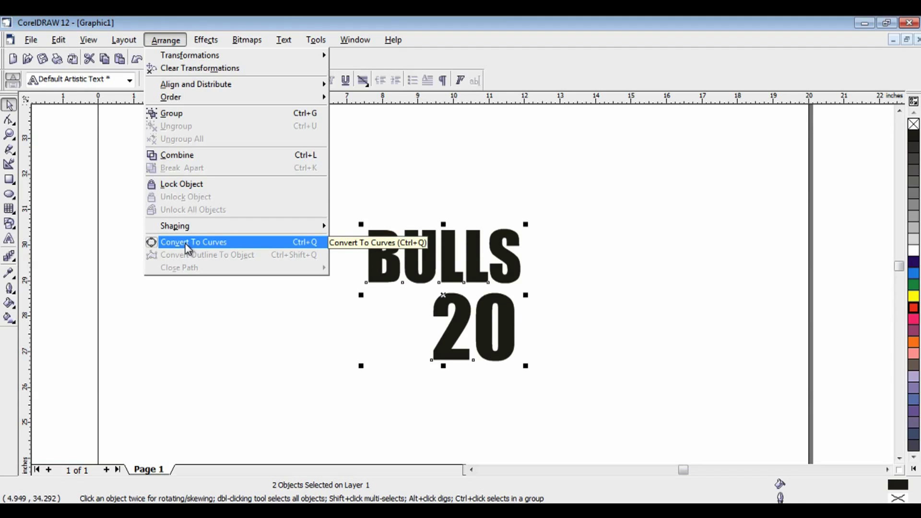
click(188, 245)
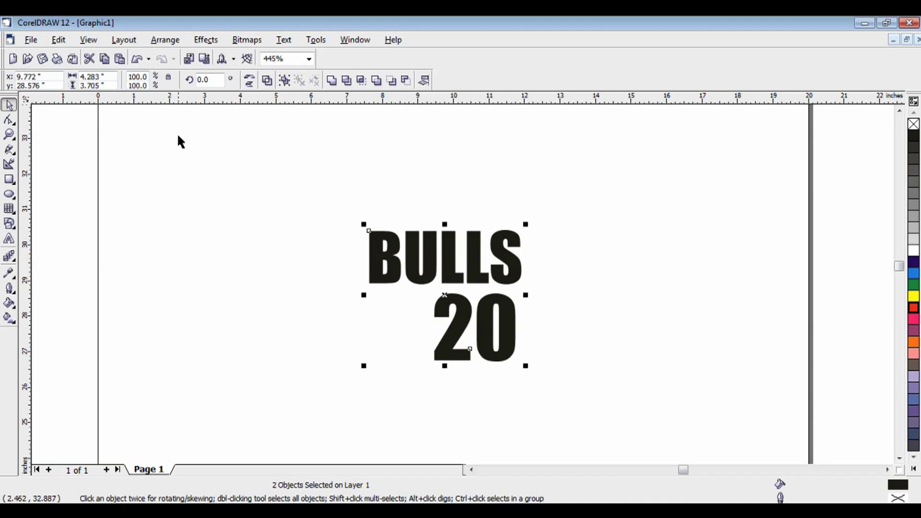
click(261, 207)
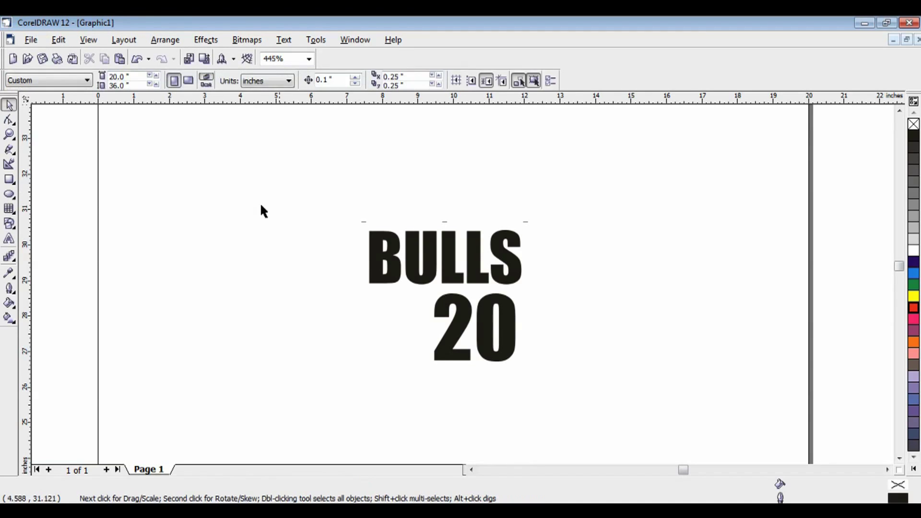
Set the width of the BULLS lettering to 8 inches and move it up clear of the number
click(377, 266)
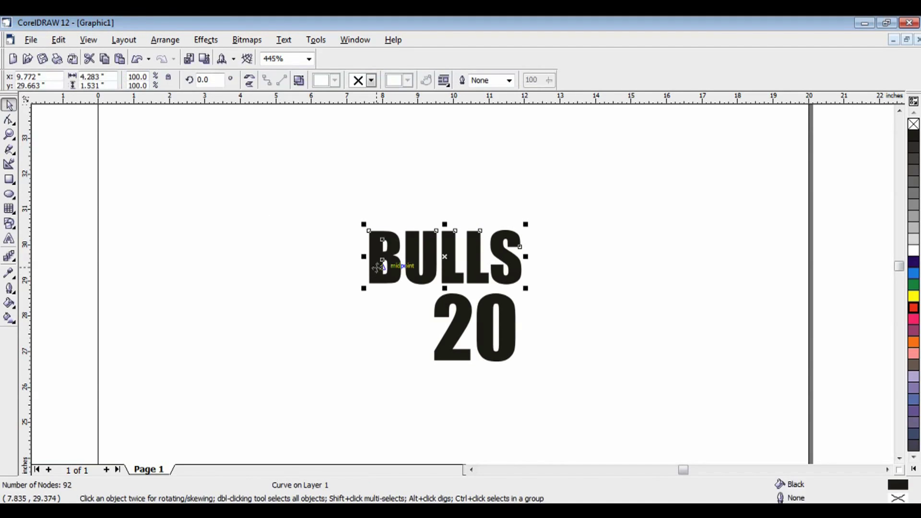
double_click(108, 78)
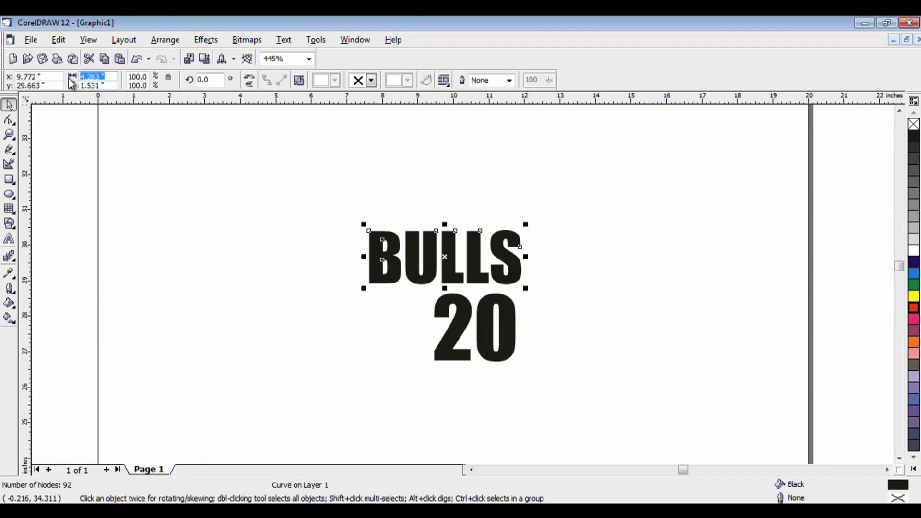
text(8)
key(Return)
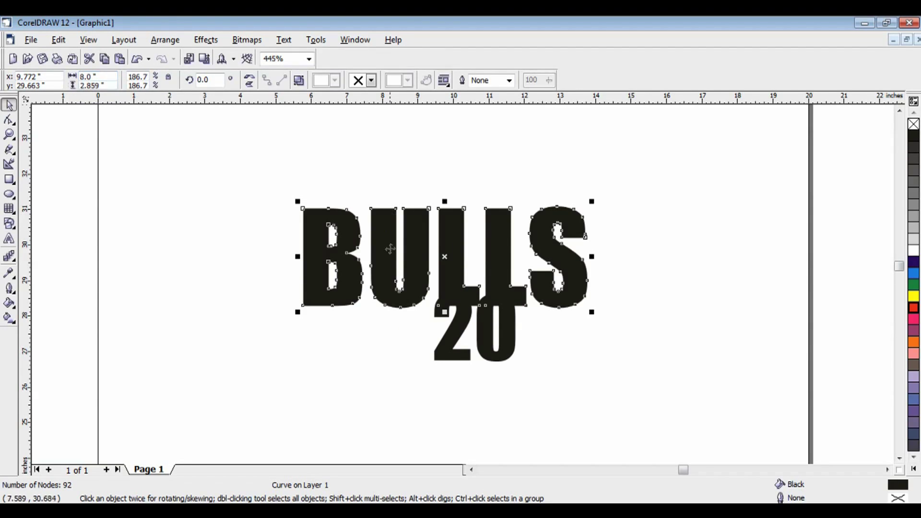
drag(446, 258, 442, 208)
Set the height of the number 20 to 4 inches and place it just below BULLS
drag(379, 394, 563, 258)
double_click(113, 86)
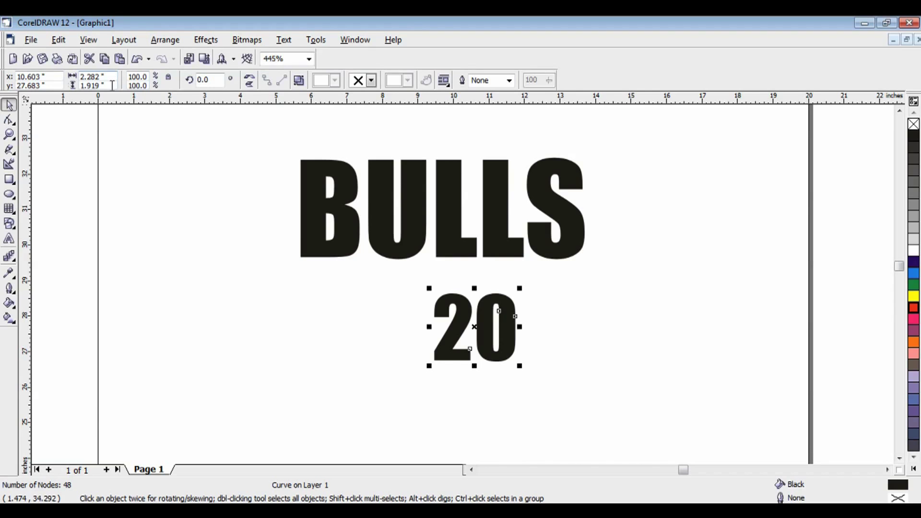
text(4)
key(Return)
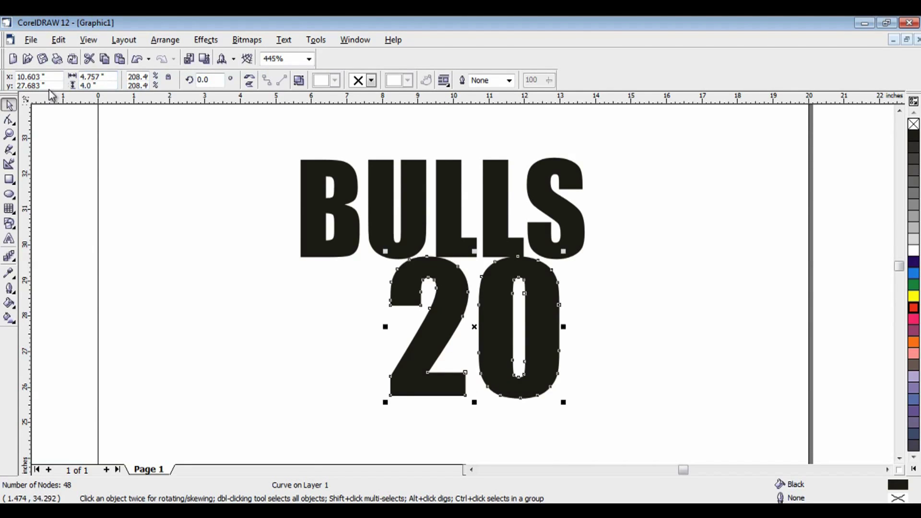
drag(474, 328, 437, 342)
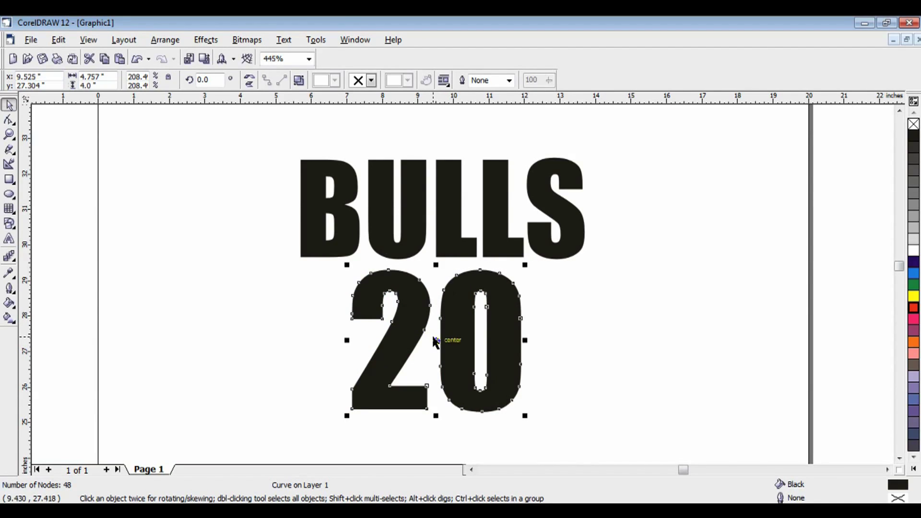
Align BULLS and the number 20 with Align Centers Vertically
click(218, 410)
drag(239, 432, 611, 134)
click(179, 44)
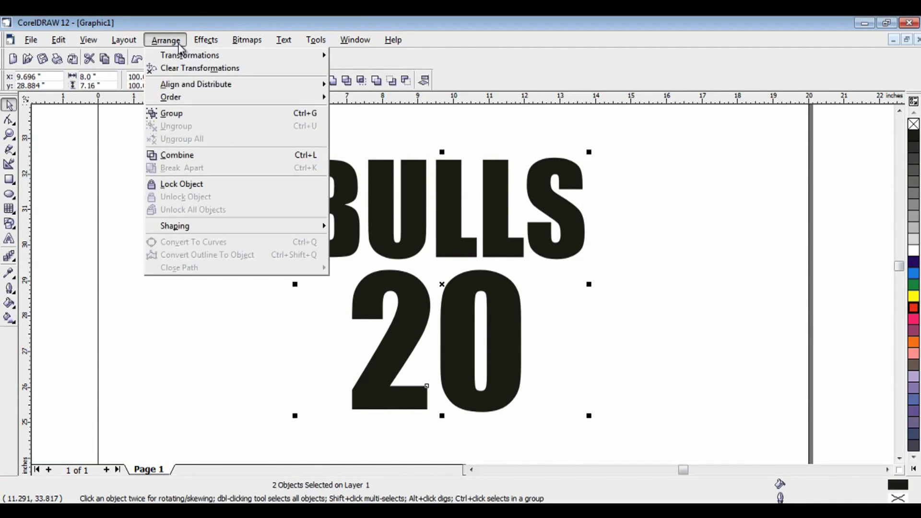
mouse_move(202, 85)
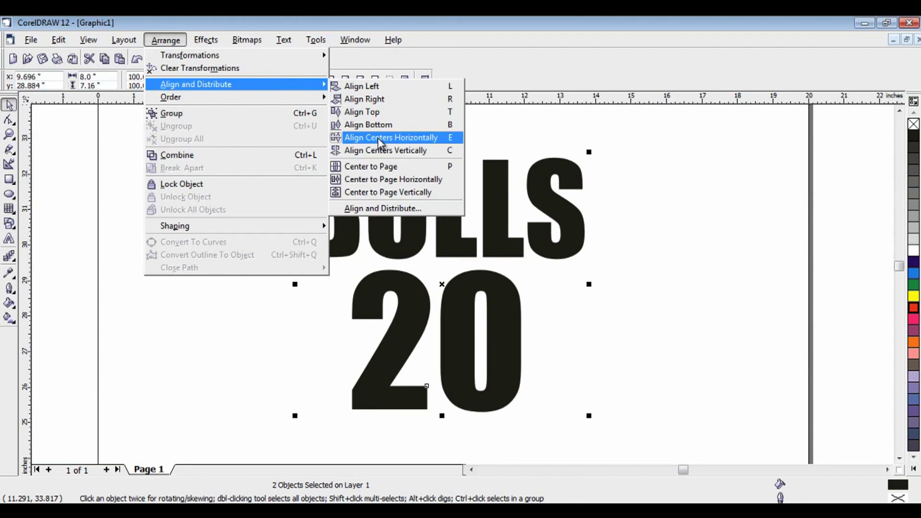
click(377, 151)
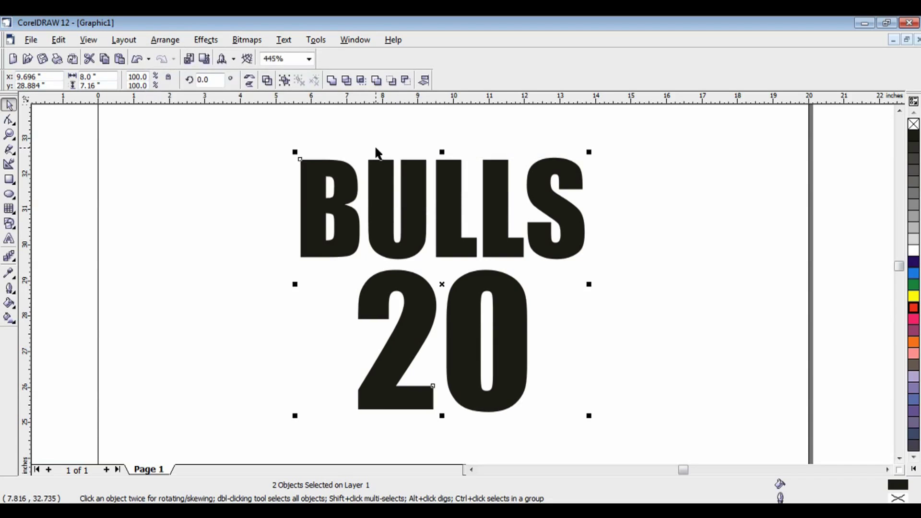
click(212, 166)
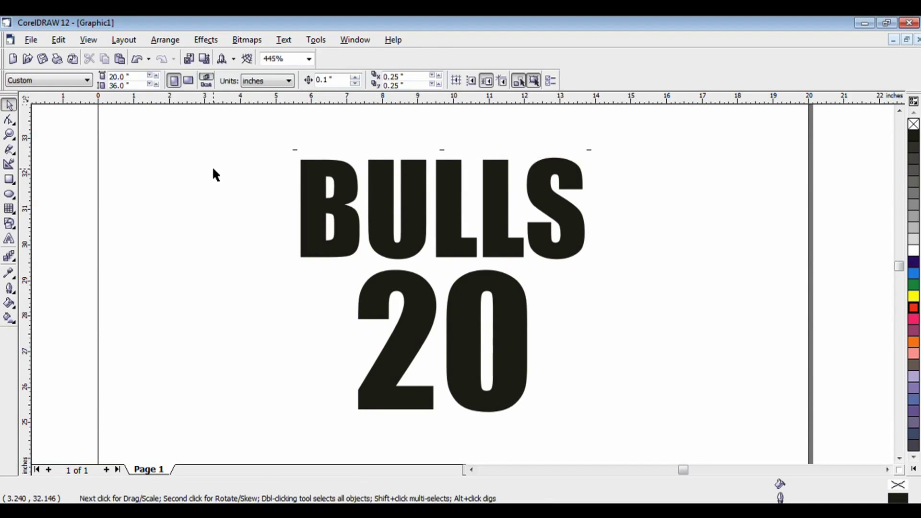
Nudge the number 20 down 0.3 inches to widen the gap below BULLS
click(416, 297)
key(Down)
key(Down)
key(Down)
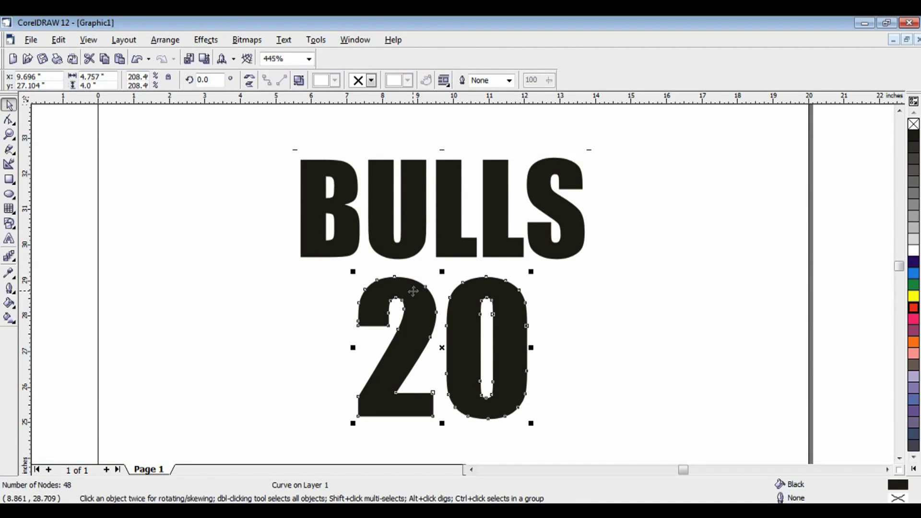
click(197, 335)
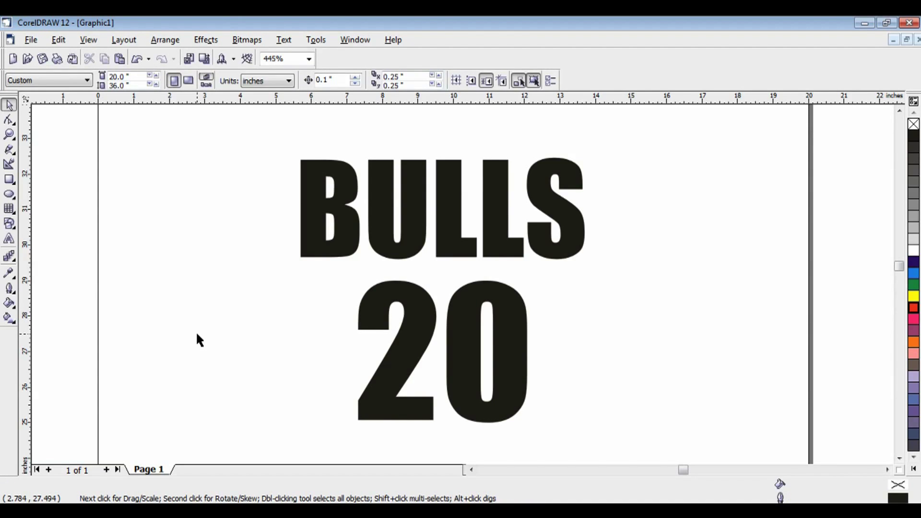
Group BULLS and the number 20
drag(241, 435, 615, 140)
click(166, 39)
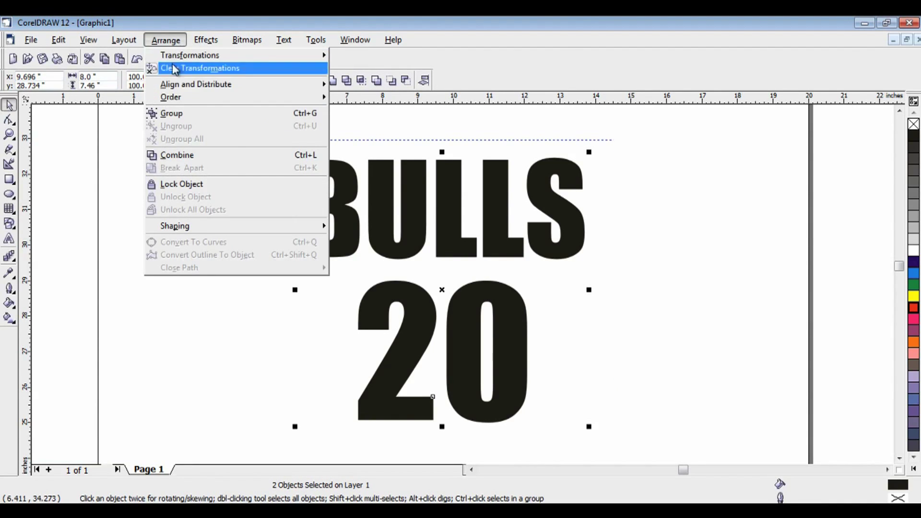
click(174, 114)
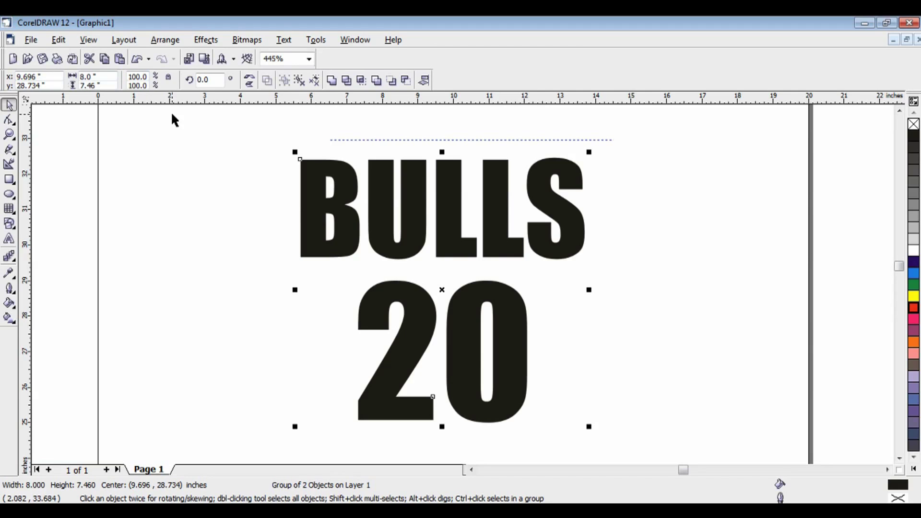
Apply a one-step outside contour with a 0.15 in offset to the group and fill the original lettering red
click(209, 42)
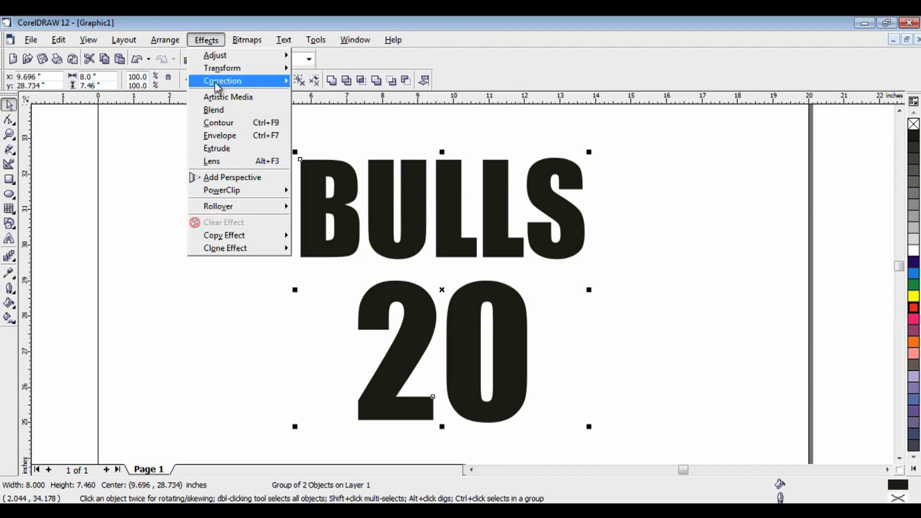
click(215, 121)
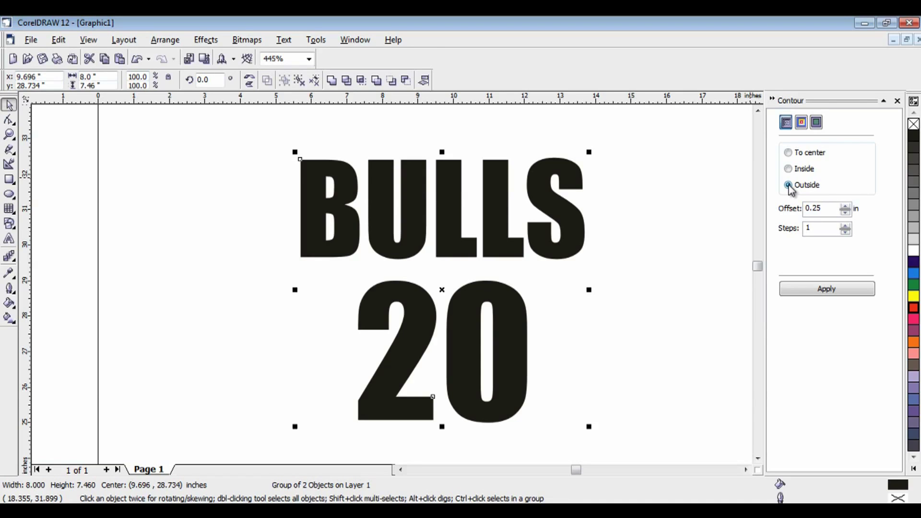
click(825, 208)
key(BackSpace)
key(BackSpace)
text(15)
click(813, 291)
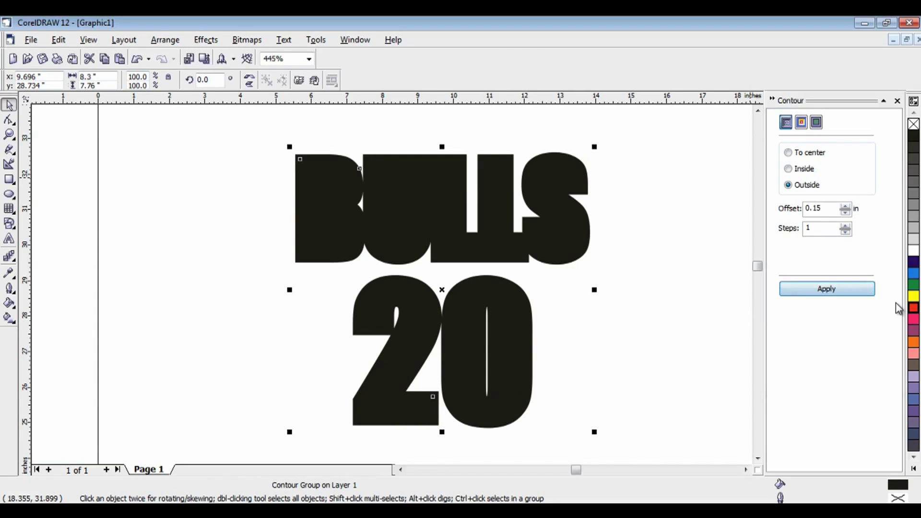
click(911, 308)
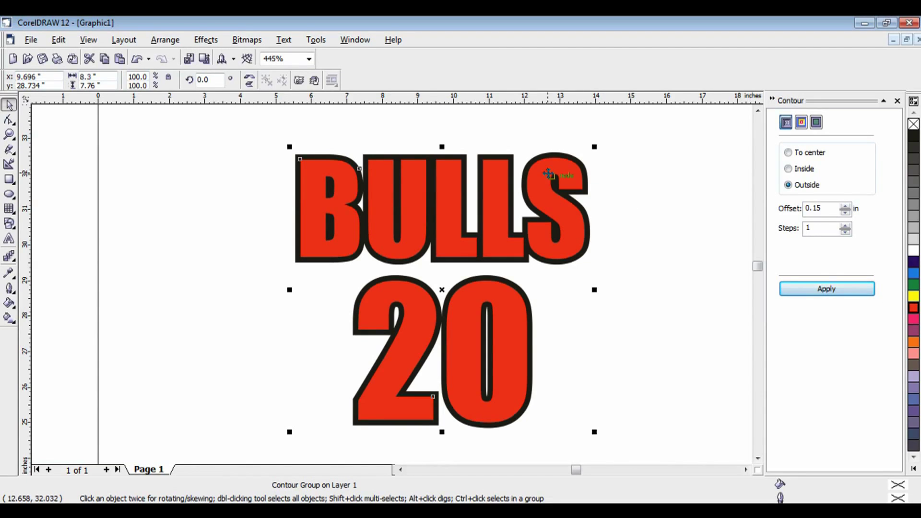
click(241, 211)
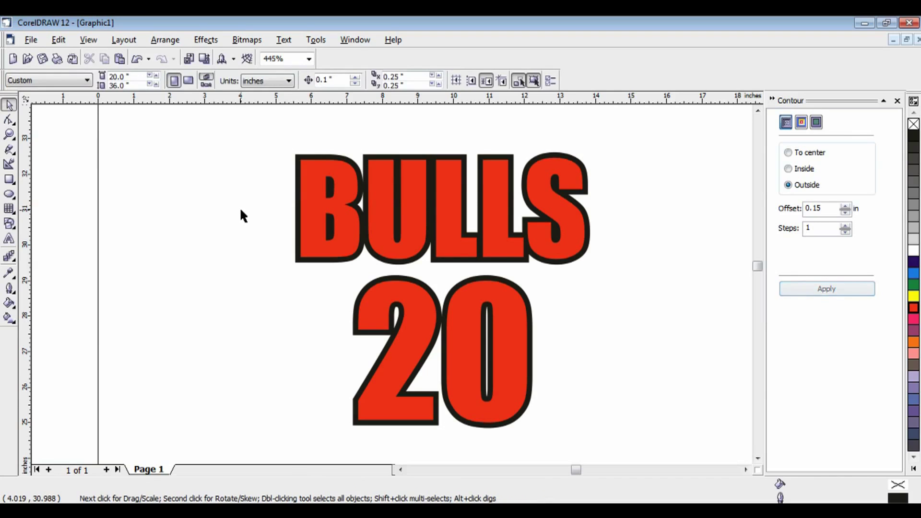
click(307, 201)
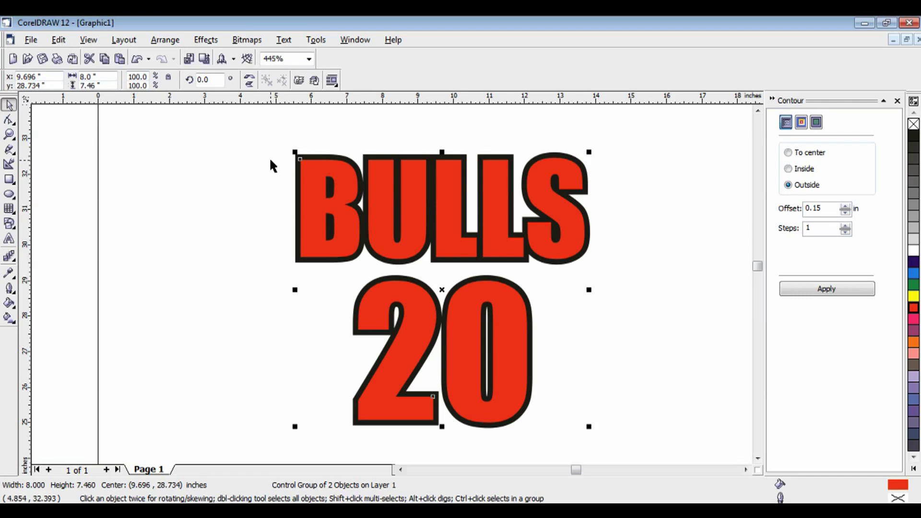
click(177, 41)
click(107, 291)
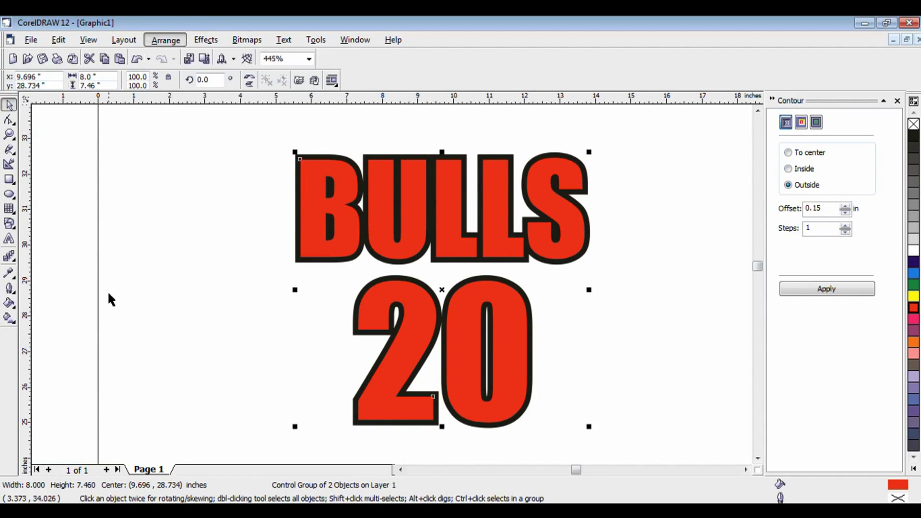
Break the BULLS 20 contour group apart to separate the black contour from the red lettering
click(186, 428)
drag(201, 458, 652, 128)
click(172, 42)
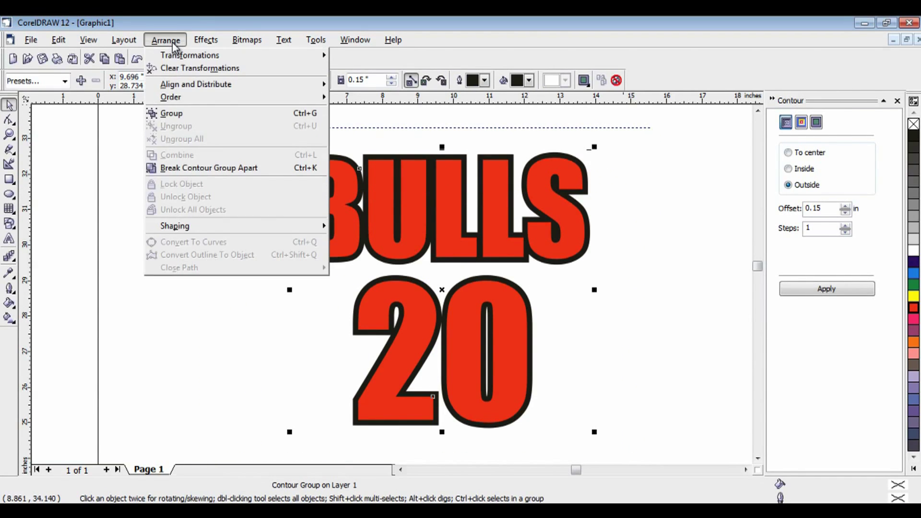
click(195, 168)
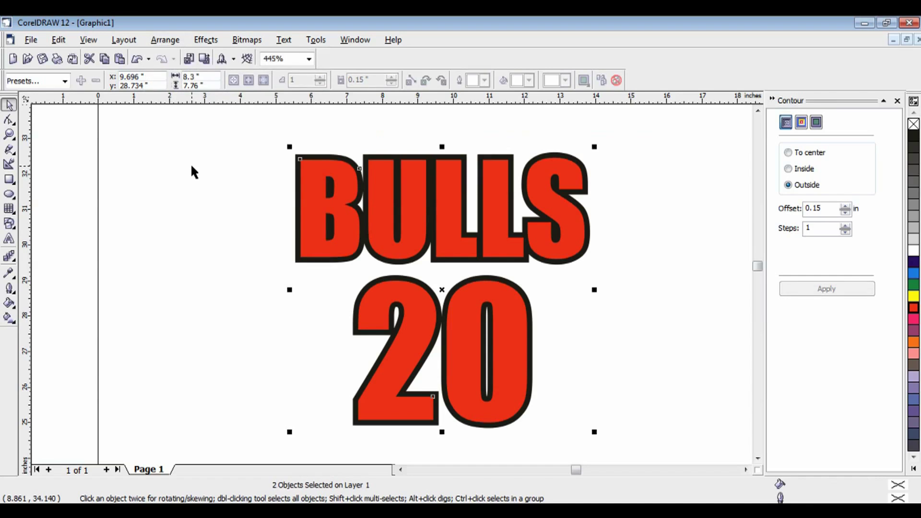
click(187, 237)
Move the red lettering group aside from the black contour shape and undo the move
click(441, 303)
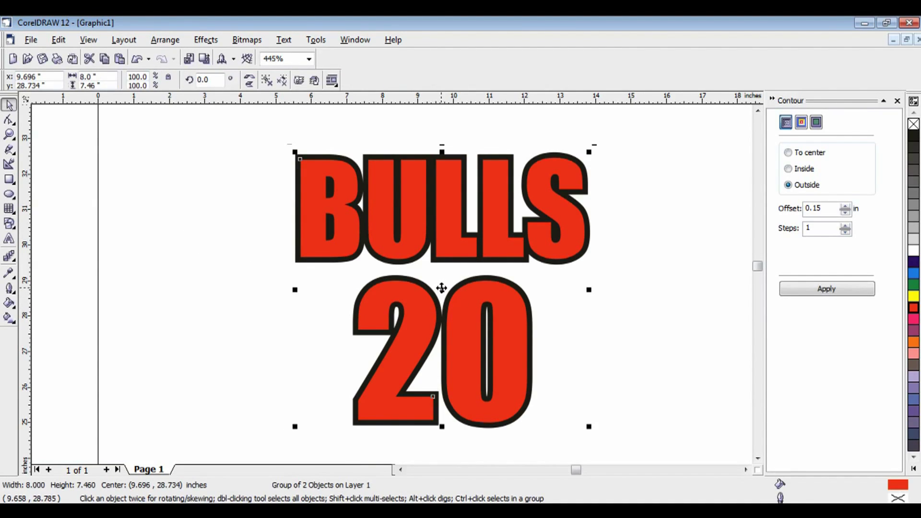
drag(441, 288, 153, 290)
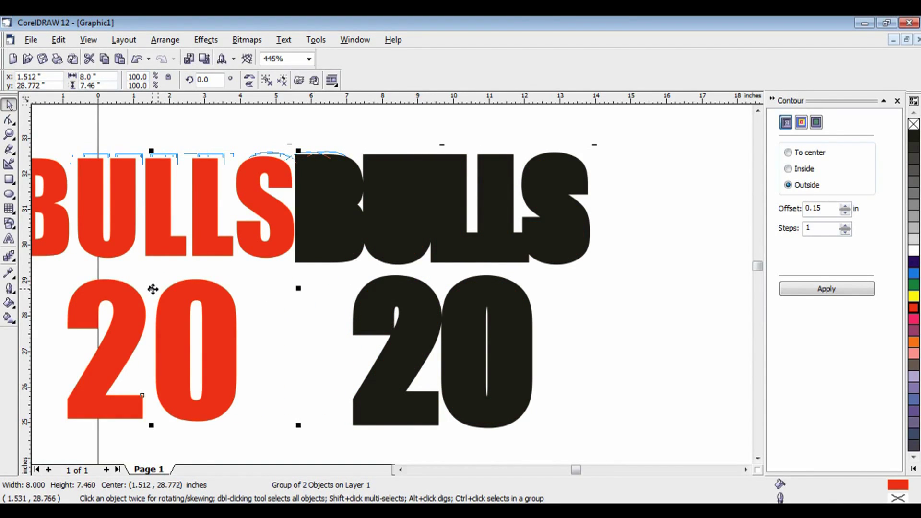
key(ctrl+z)
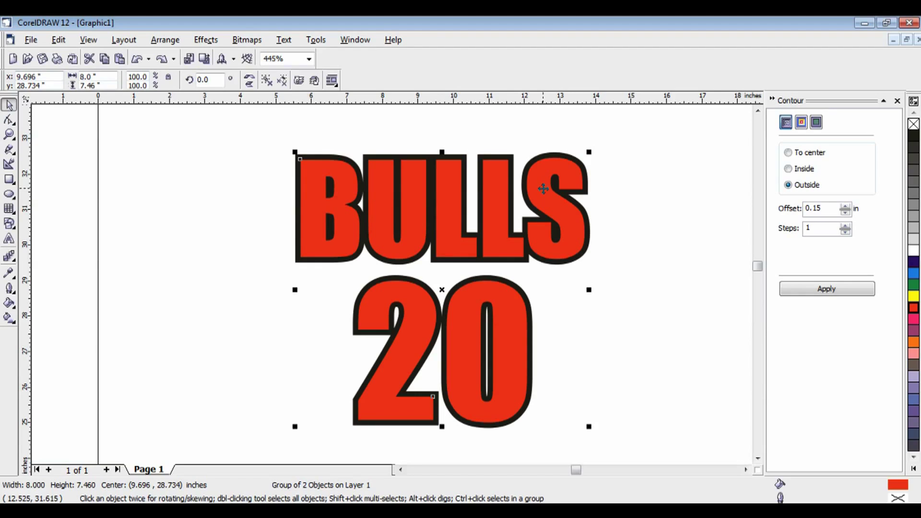
Apply a one-step inside contour with a 0.08 in offset to the red BULLS 20 lettering and break the contour group apart
click(787, 170)
key(BackSpace)
key(BackSpace)
click(829, 291)
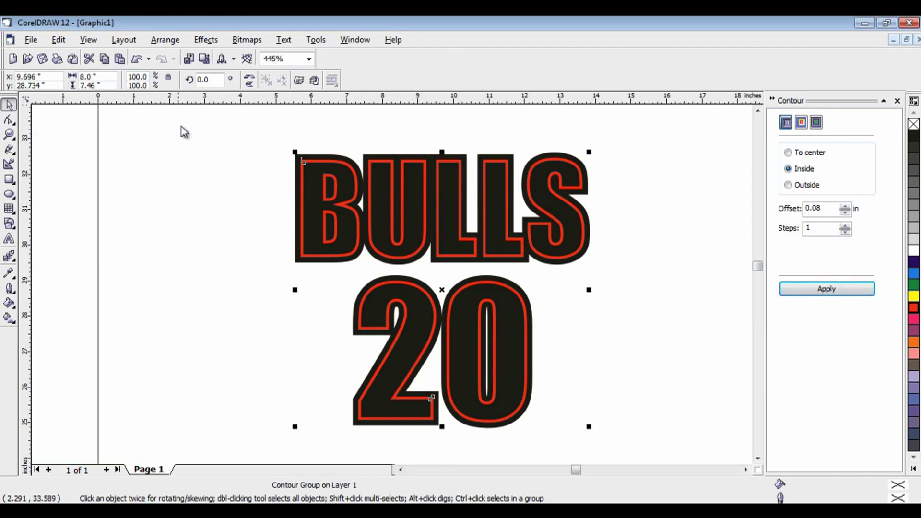
click(166, 46)
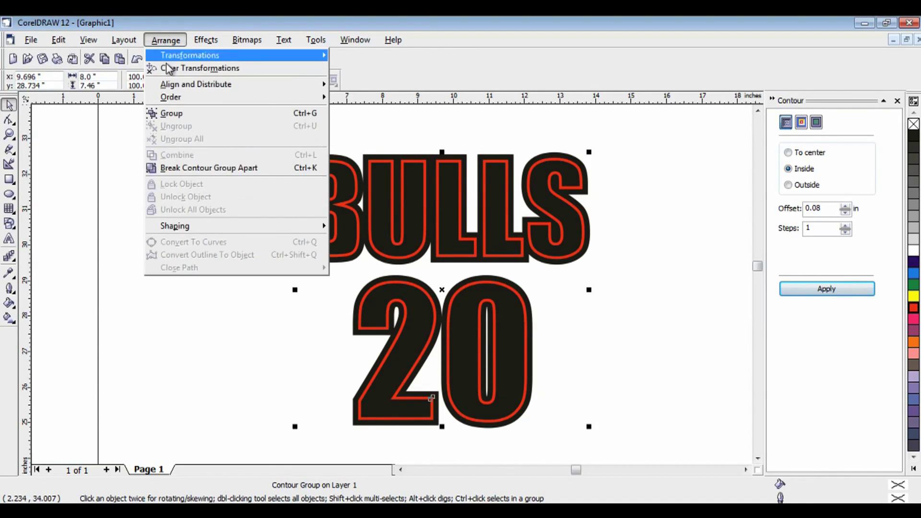
click(184, 168)
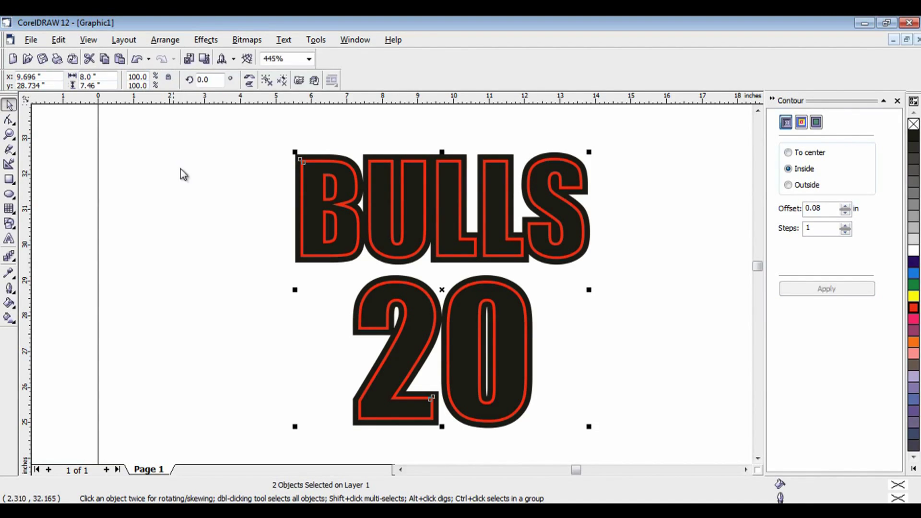
Display the drawing in Wireframe view and inspect the nested outlines of the BULLS lettering up close
click(89, 41)
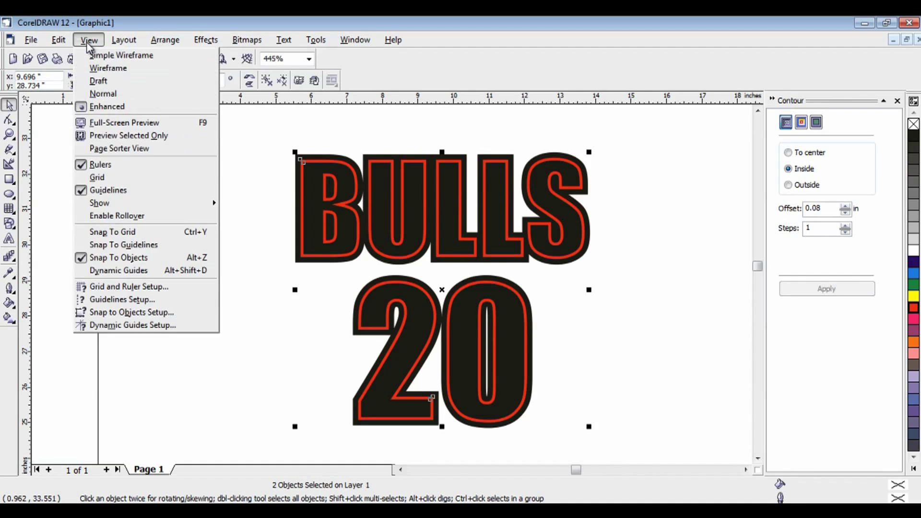
click(99, 68)
click(189, 206)
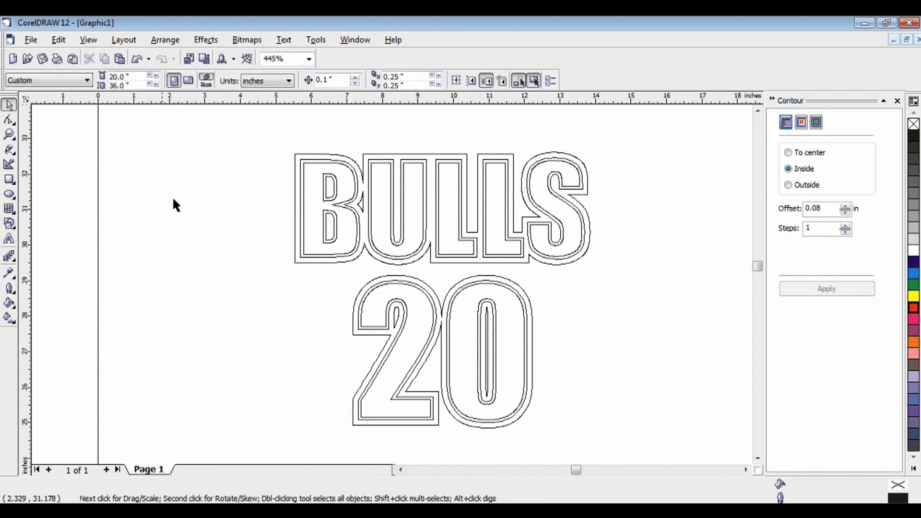
key(z)
drag(252, 296, 619, 140)
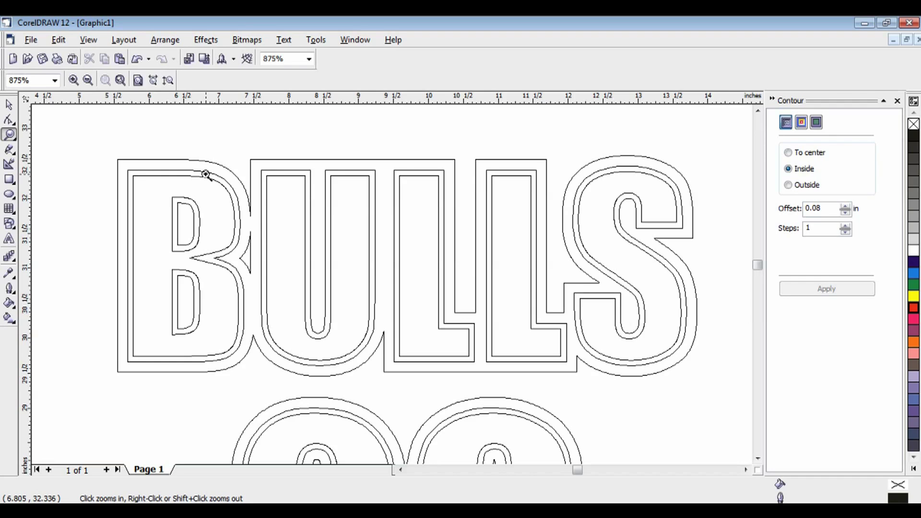
right_click(206, 174)
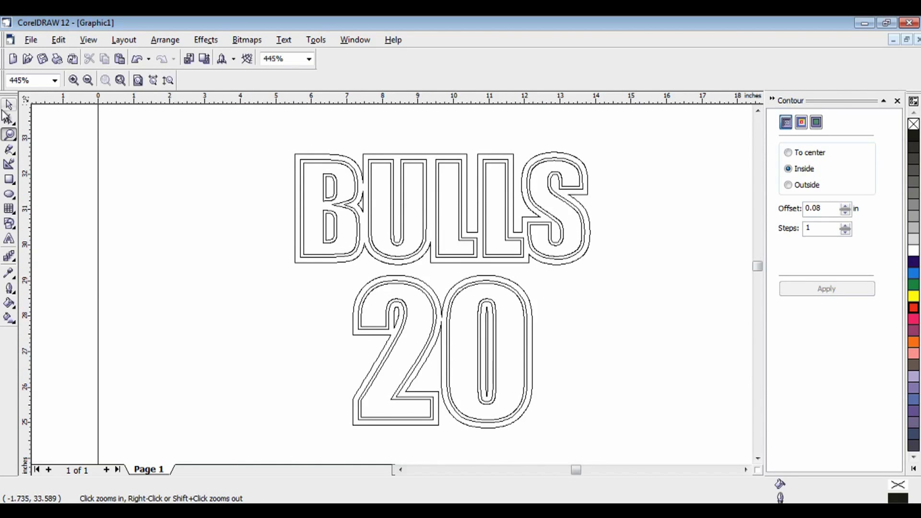
click(10, 106)
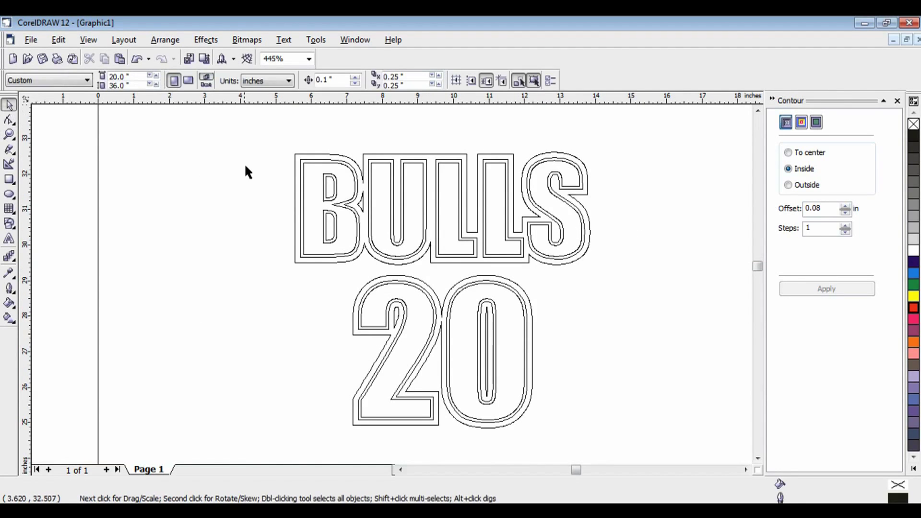
Move the original BULLS 20 lettering out of the contour shapes, centering it at about x 0.9 in, y 28.6 in
click(300, 162)
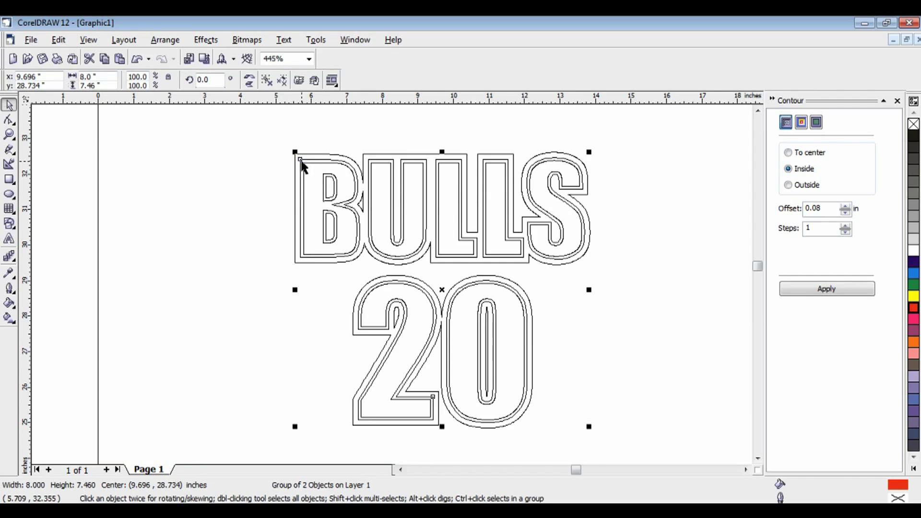
click(271, 180)
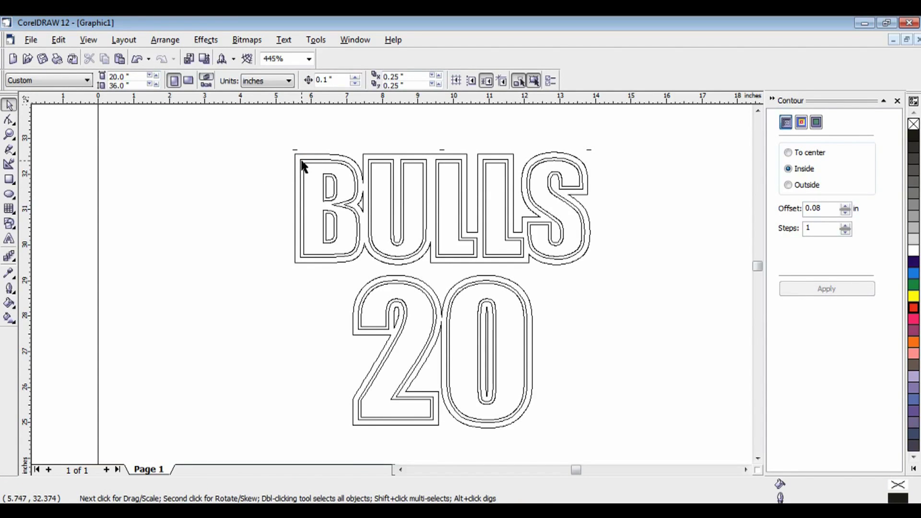
click(303, 165)
drag(439, 284, 131, 293)
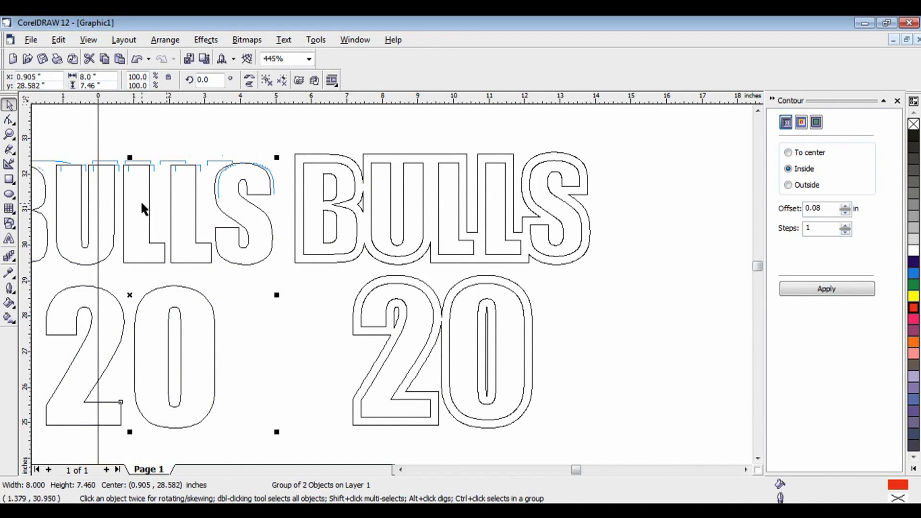
Add a second page to the document and name it BLACK
click(9, 134)
right_click(294, 245)
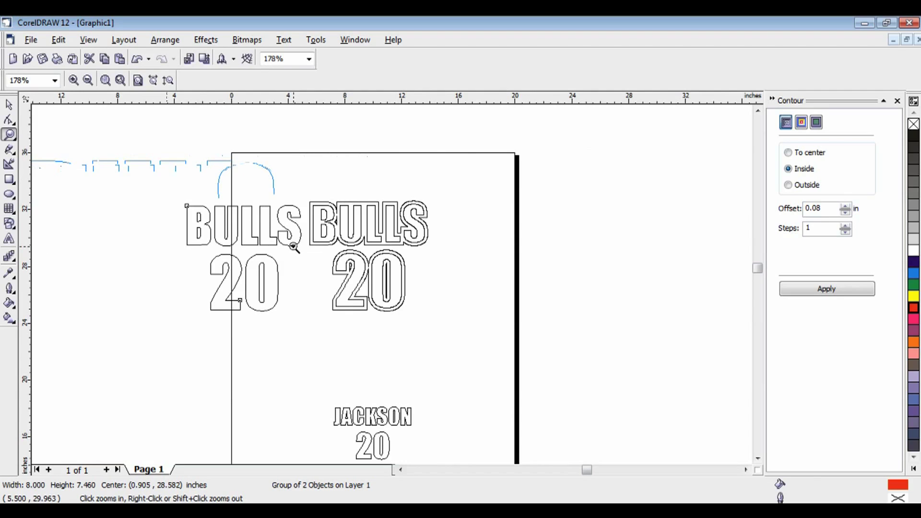
click(8, 104)
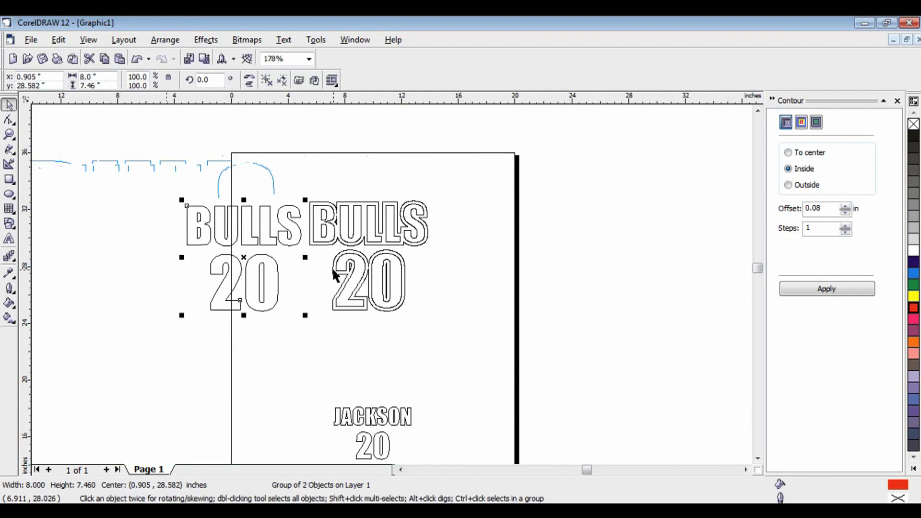
click(315, 326)
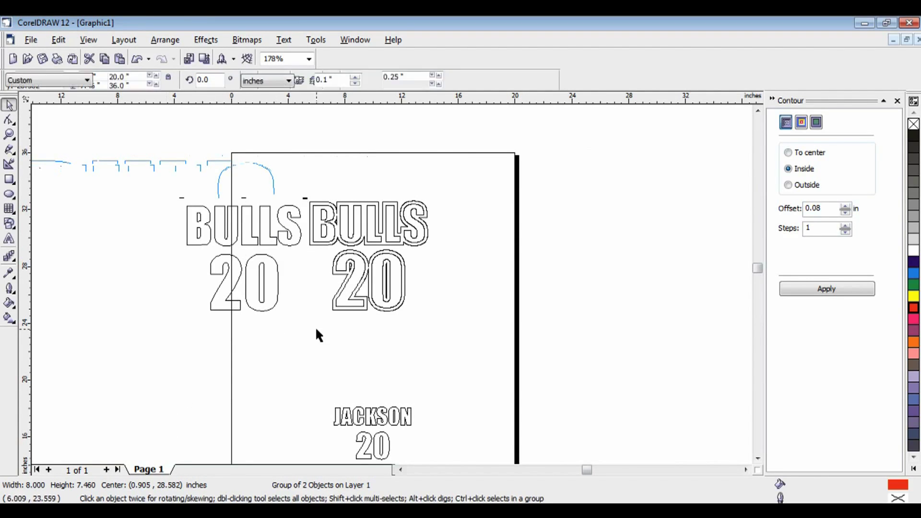
click(107, 471)
right_click(201, 471)
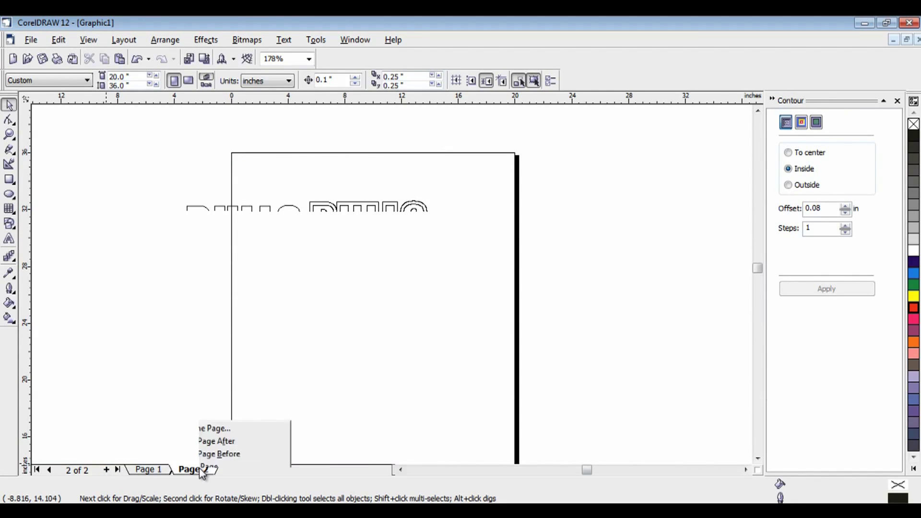
click(235, 408)
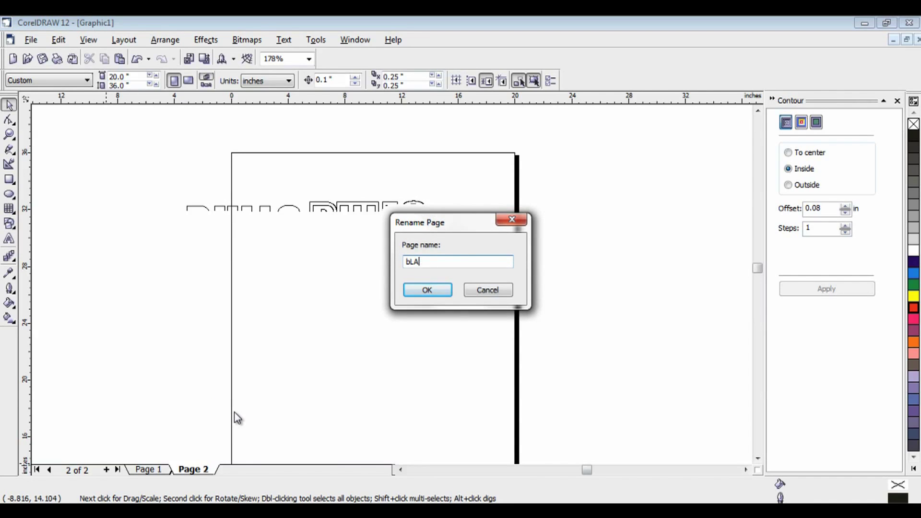
text(BLACK)
click(437, 290)
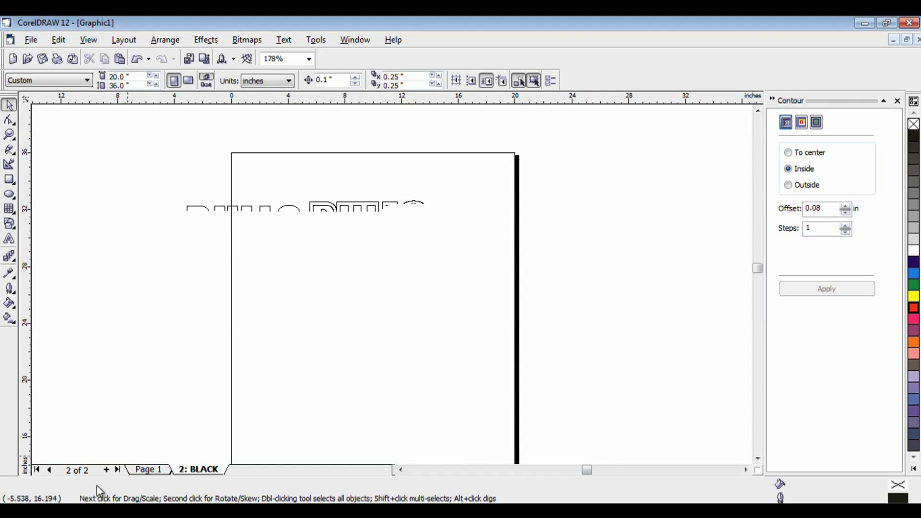
Rename the first page RED
click(146, 470)
right_click(147, 472)
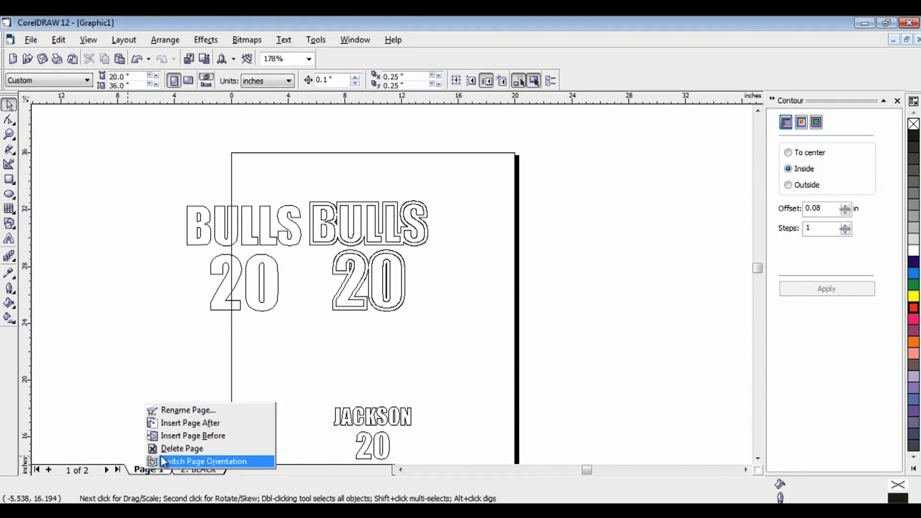
click(186, 414)
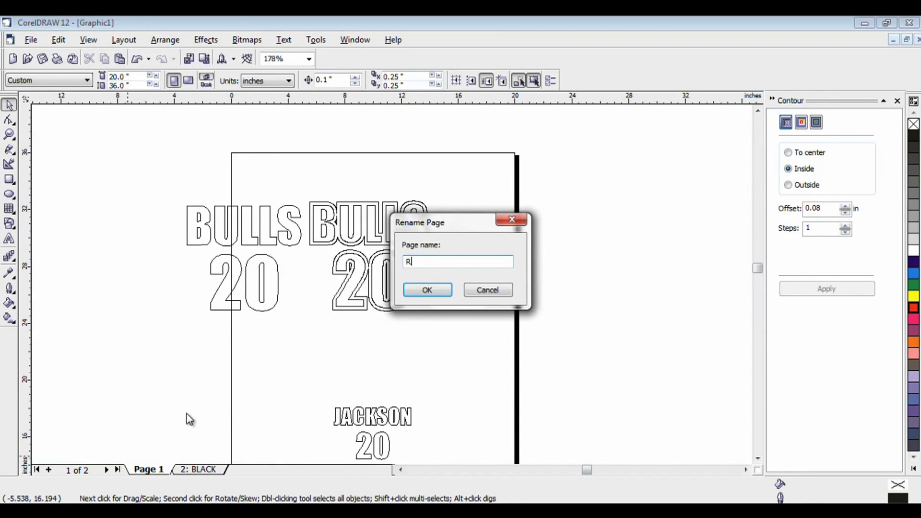
click(436, 292)
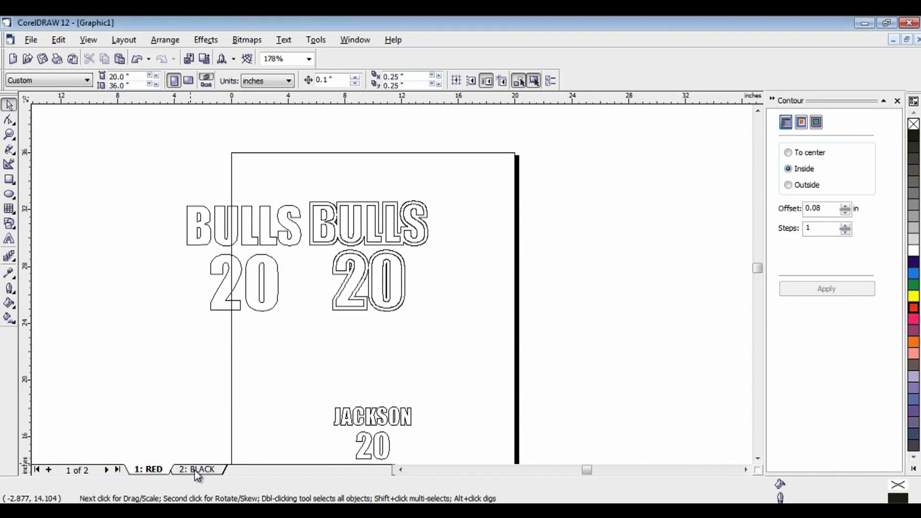
Cut the two BULLS 20 contour shapes from the RED page and paste them onto the BLACK page
drag(301, 321, 448, 174)
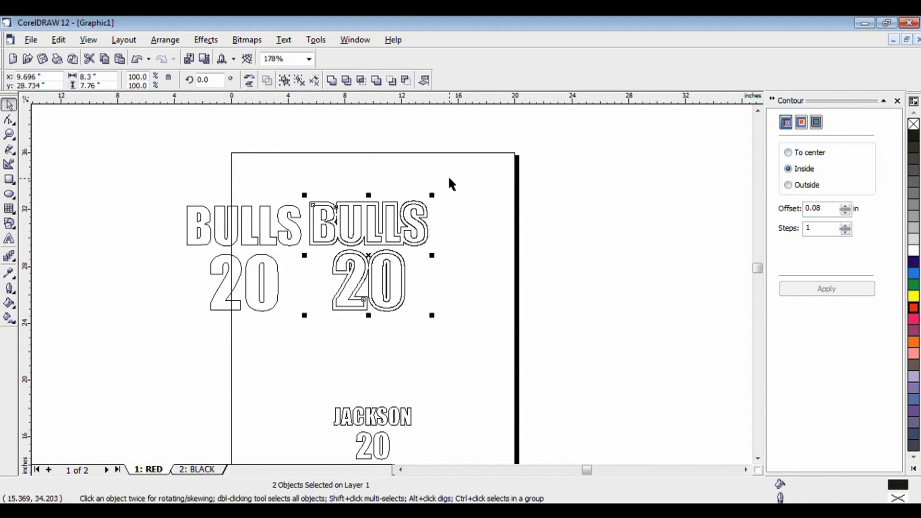
right_click(368, 257)
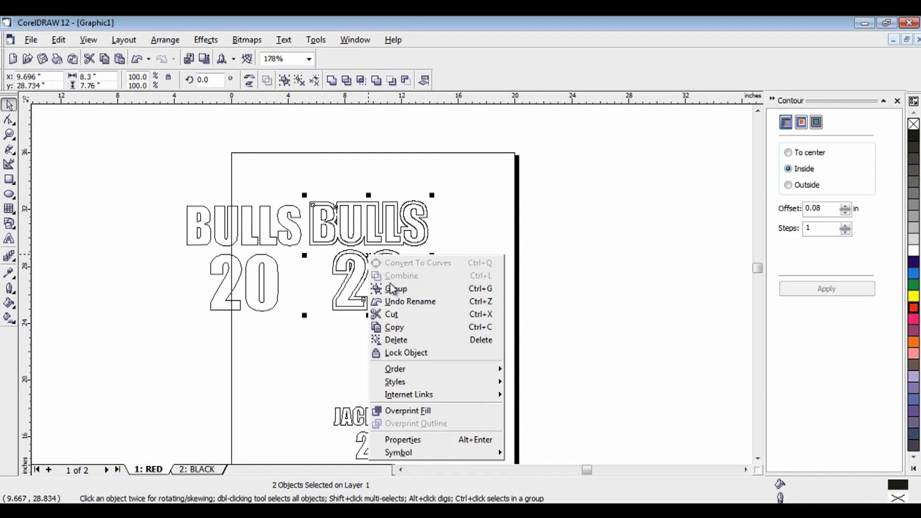
click(392, 315)
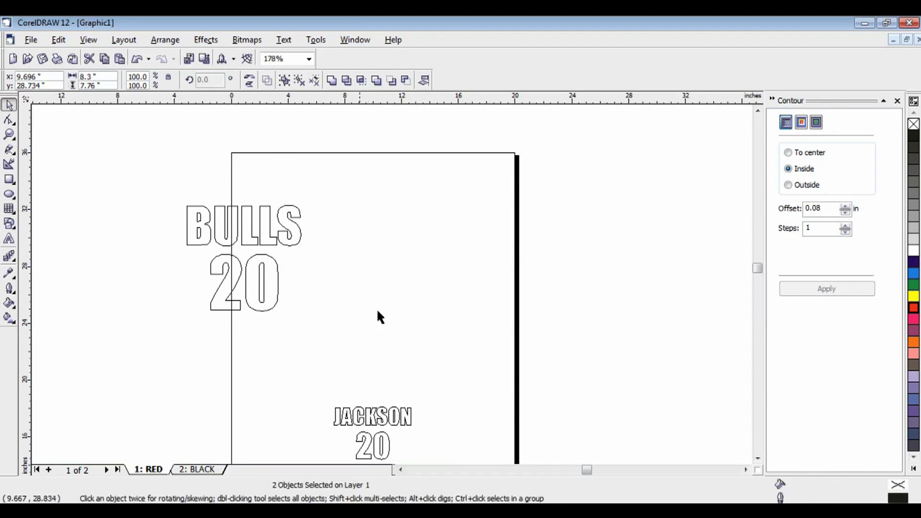
click(198, 470)
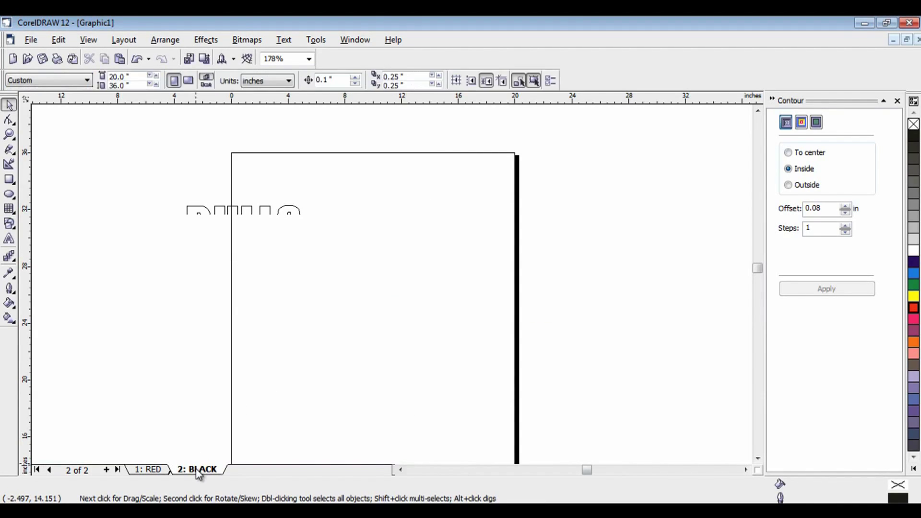
key(ctrl+v)
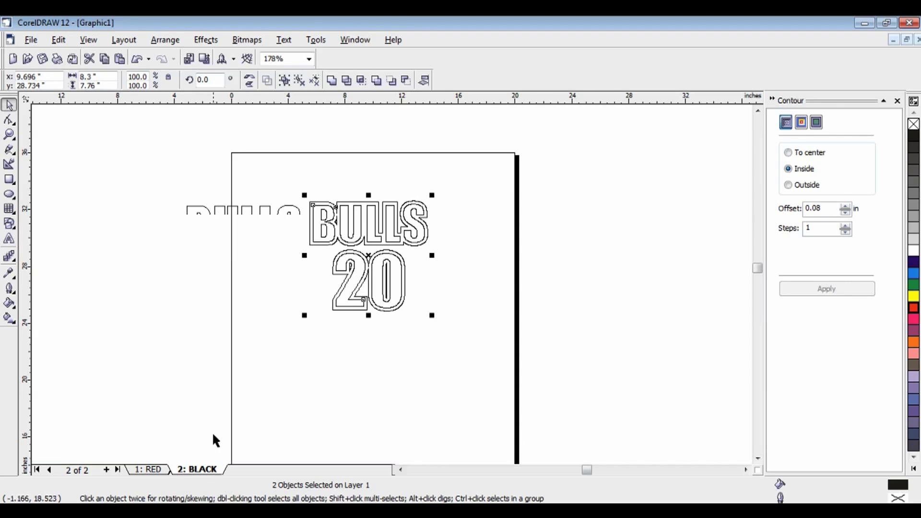
click(272, 316)
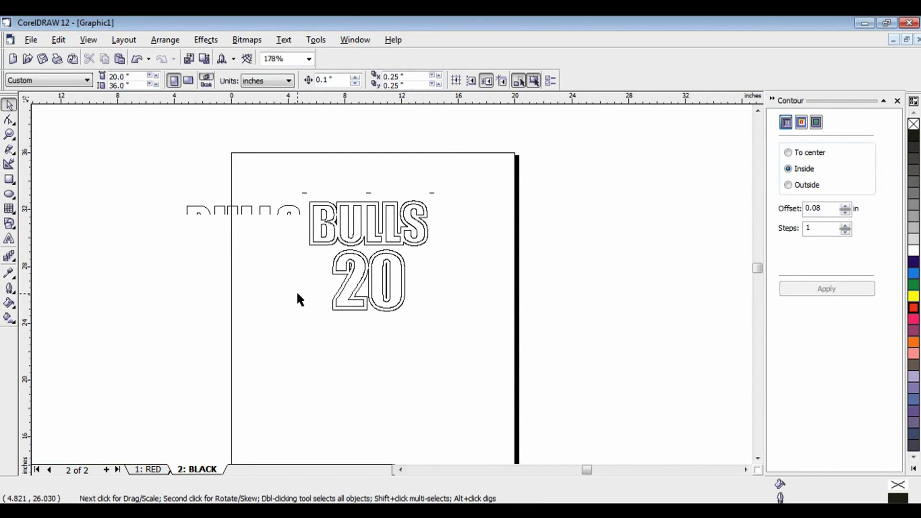
Move the remaining BULLS 20 lettering fully onto the RED page, centering it at about x 10.5 in, y 30.5 in
click(156, 470)
drag(148, 346, 315, 176)
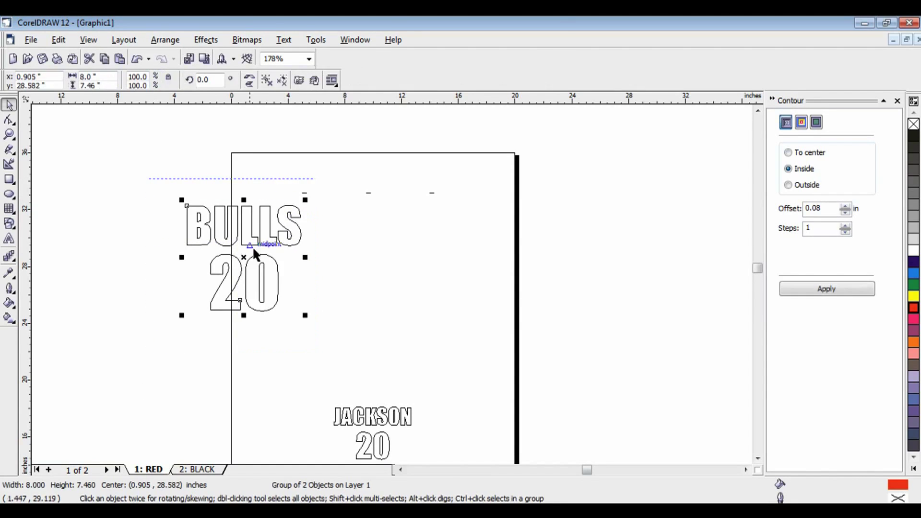
drag(243, 257, 379, 230)
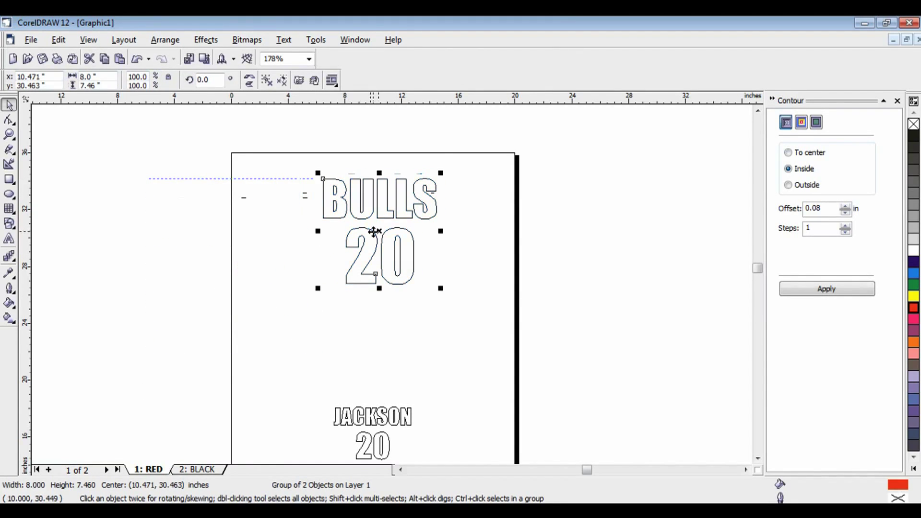
Convert the player name and the small 20 beneath it on the RED page to curves
click(9, 135)
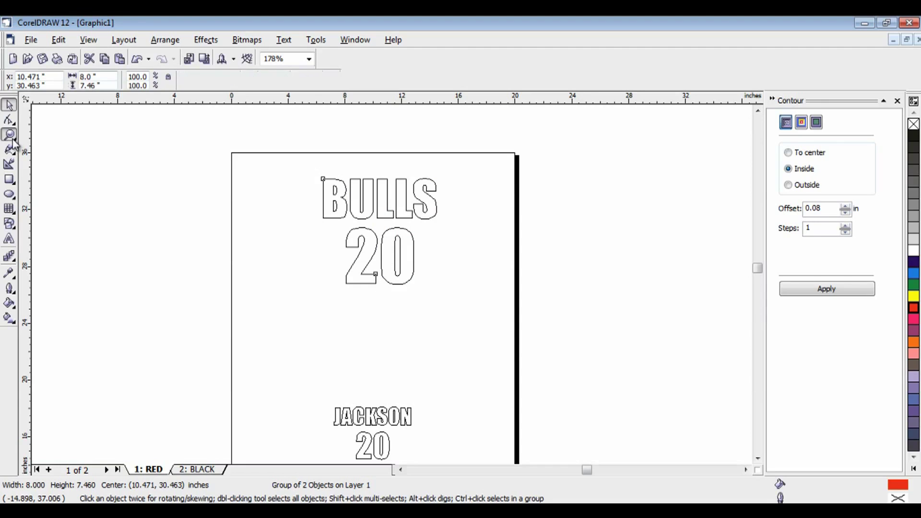
right_click(303, 363)
drag(330, 382, 460, 261)
key(space)
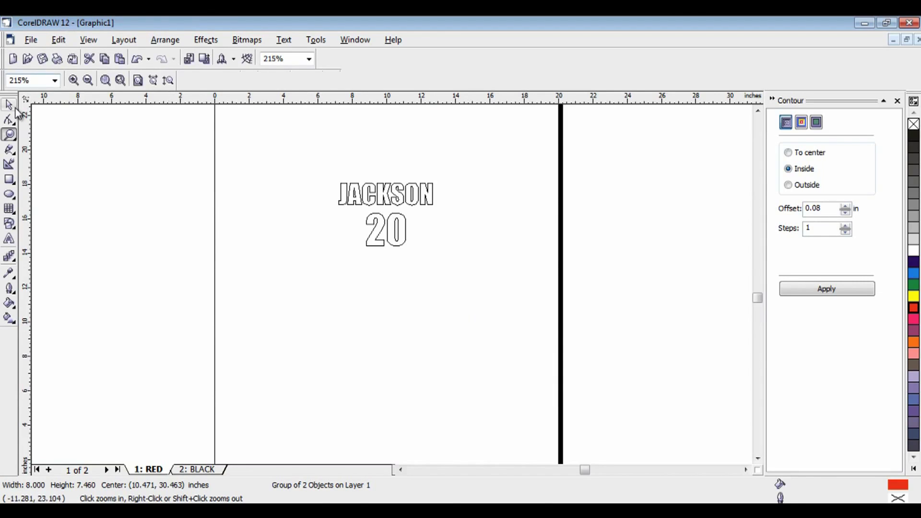
key(F8)
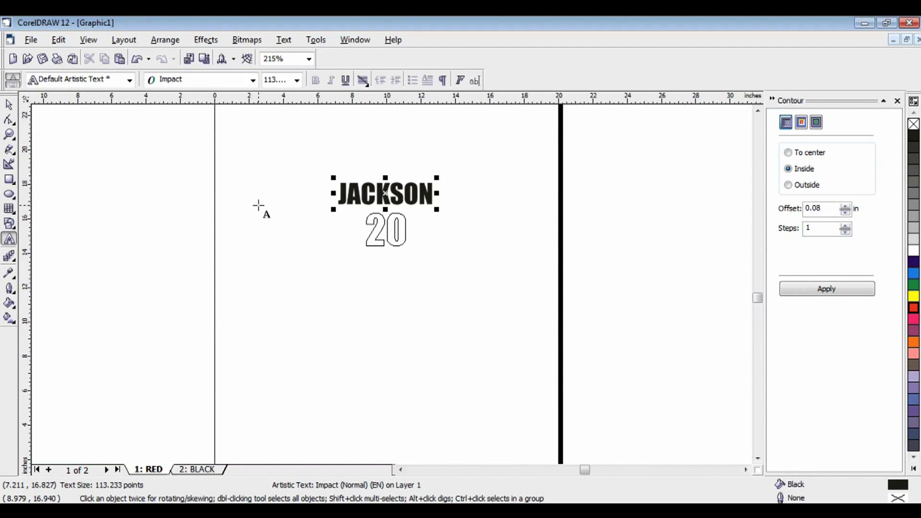
click(348, 208)
key(ctrl+space)
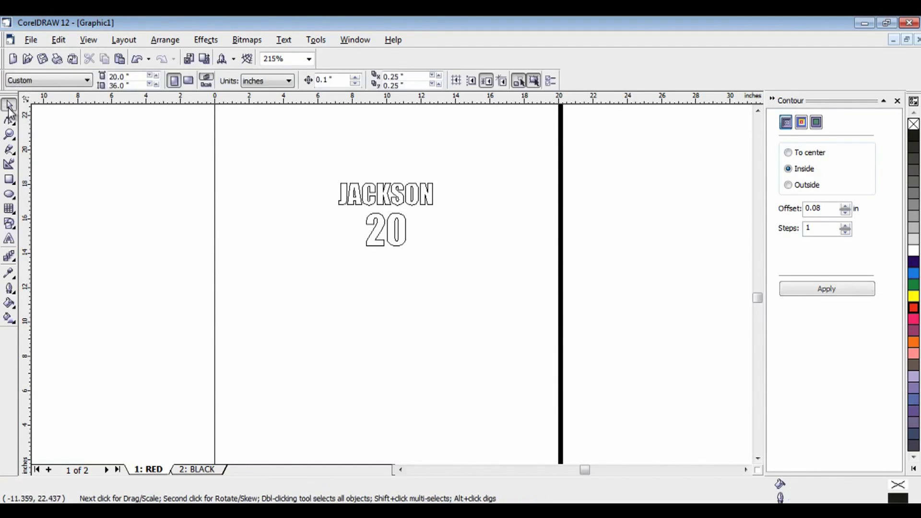
click(352, 203)
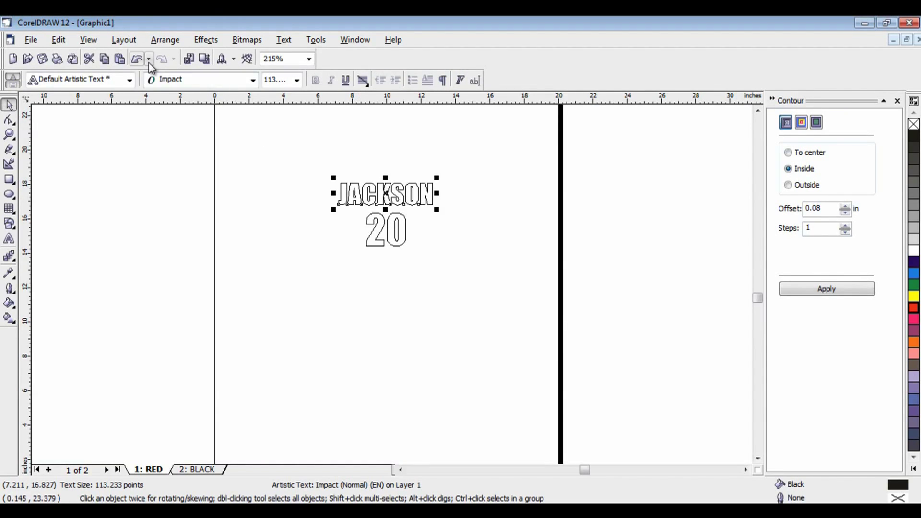
drag(300, 288, 461, 152)
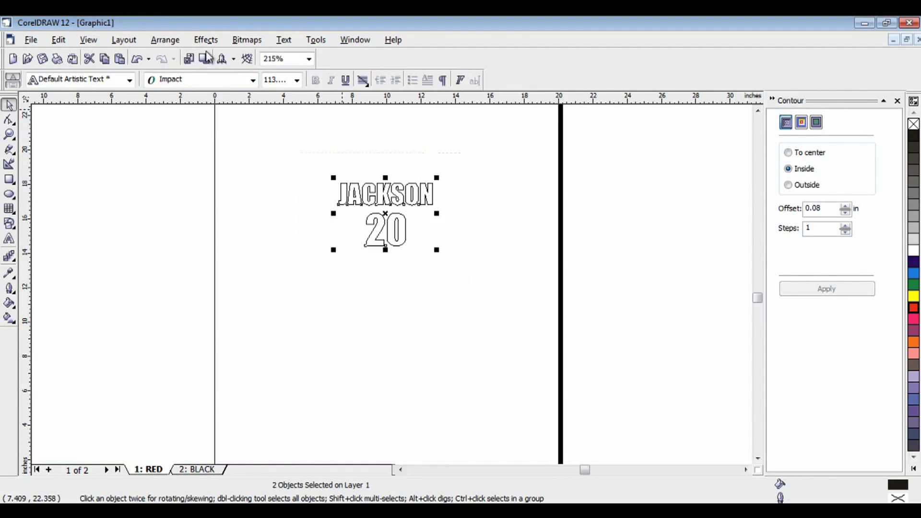
click(157, 42)
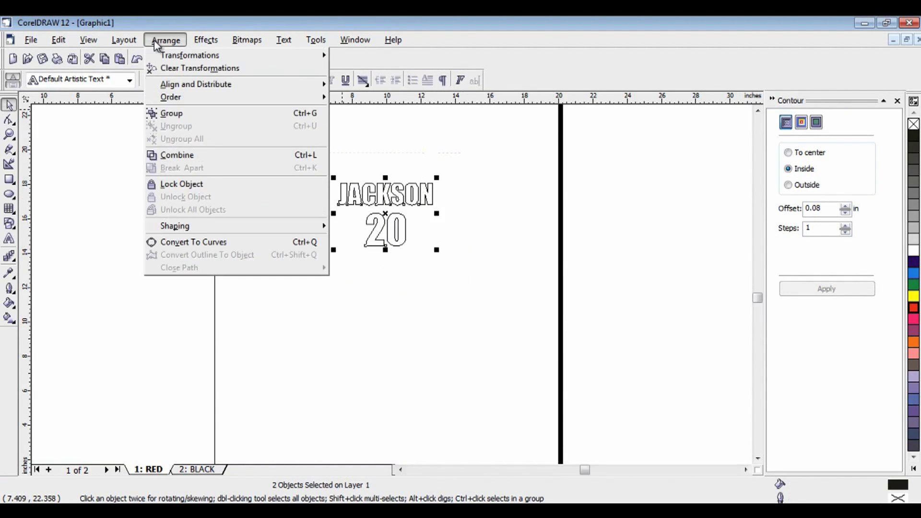
click(192, 242)
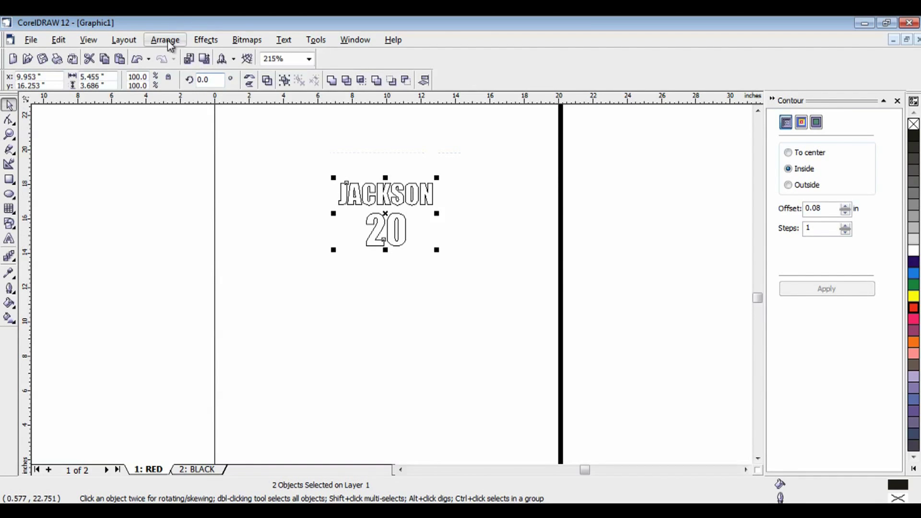
Set the player name's width to 10 in and move it up clear of the 20
click(315, 201)
click(361, 201)
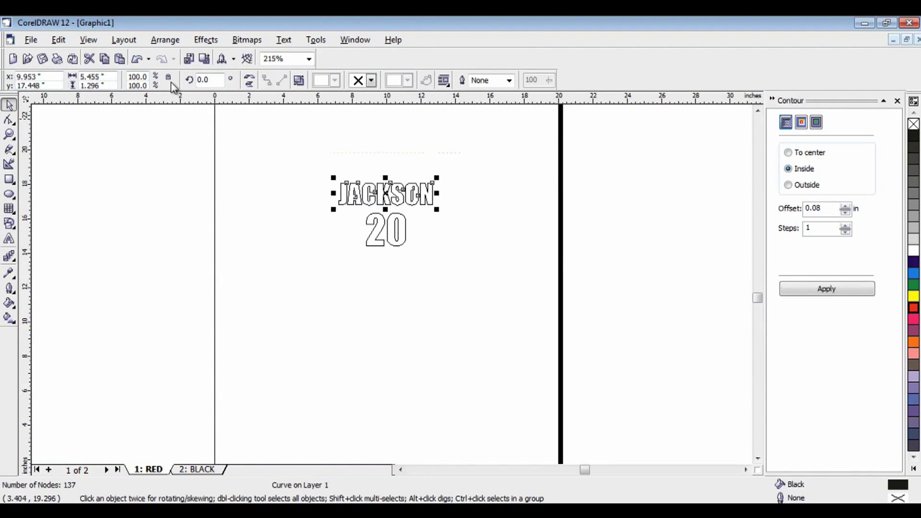
double_click(95, 76)
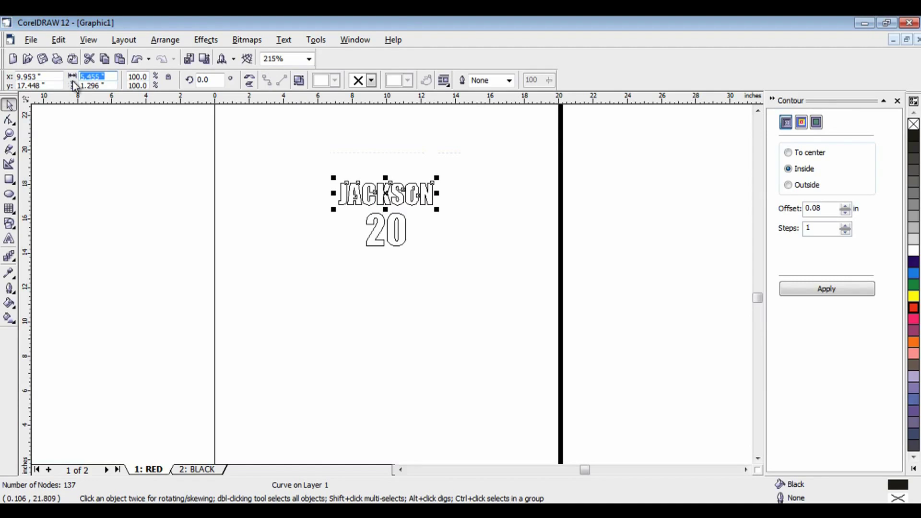
text(10)
key(Return)
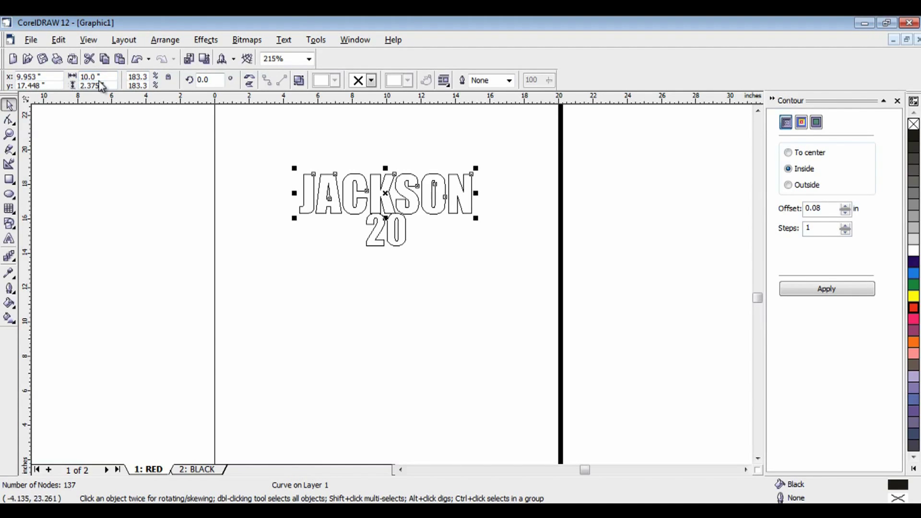
drag(386, 196, 386, 183)
Set the height of the 20 under the player name to 8 in and move it down below the name
click(379, 217)
drag(105, 85, 71, 85)
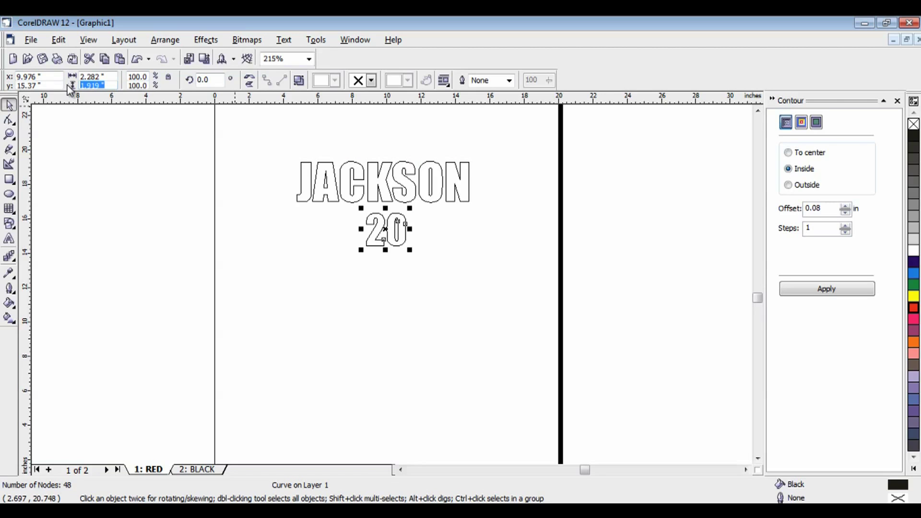
text(8)
key(Return)
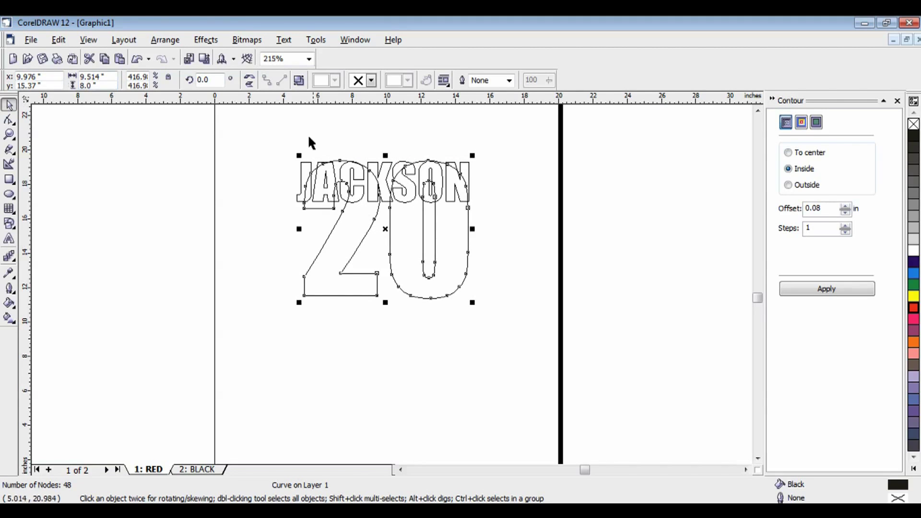
drag(393, 224, 404, 289)
Align the player name and the large 20 on their vertical centers and group them
drag(261, 371, 537, 145)
click(158, 39)
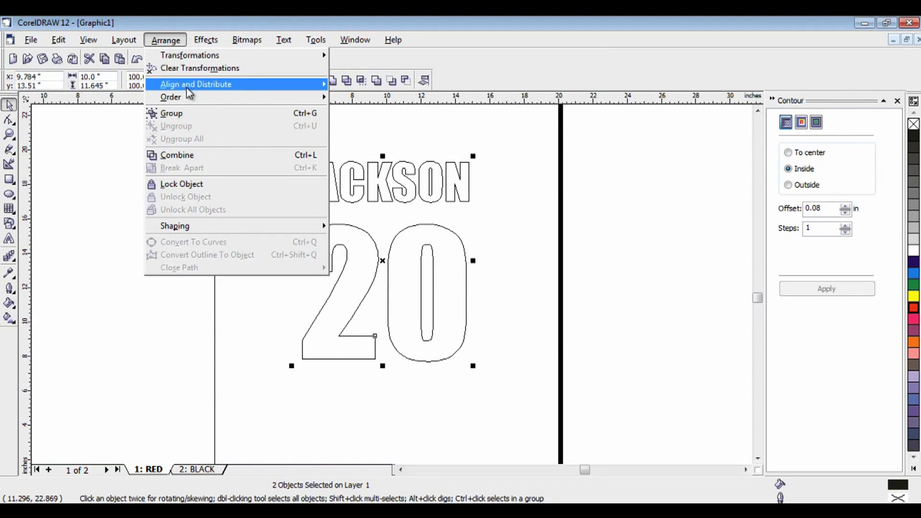
mouse_move(259, 90)
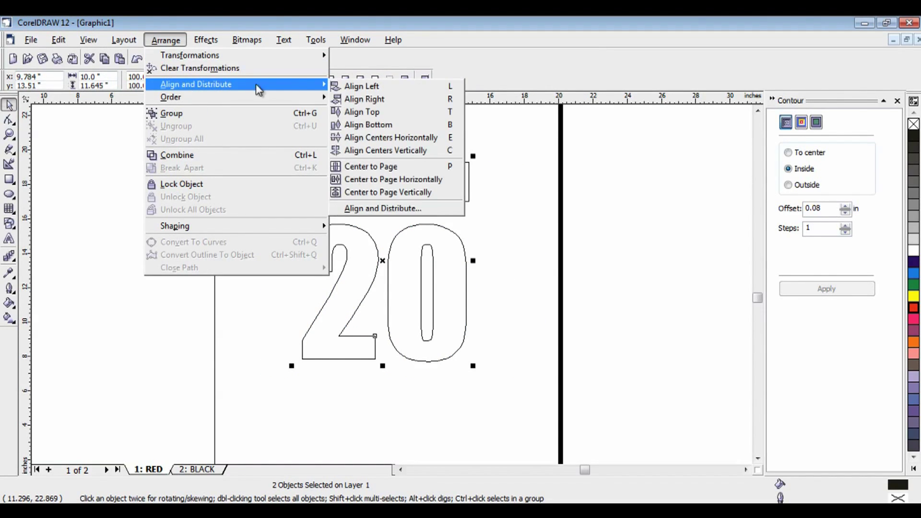
click(372, 150)
click(165, 38)
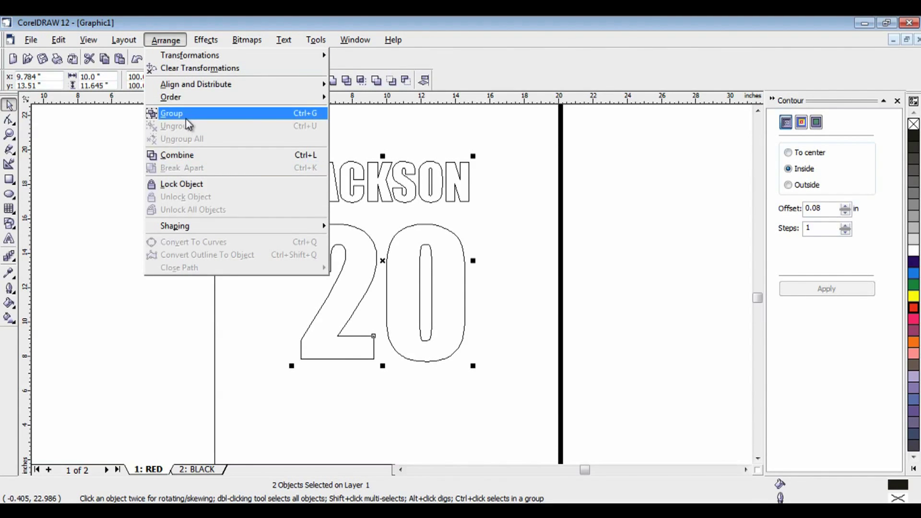
click(184, 115)
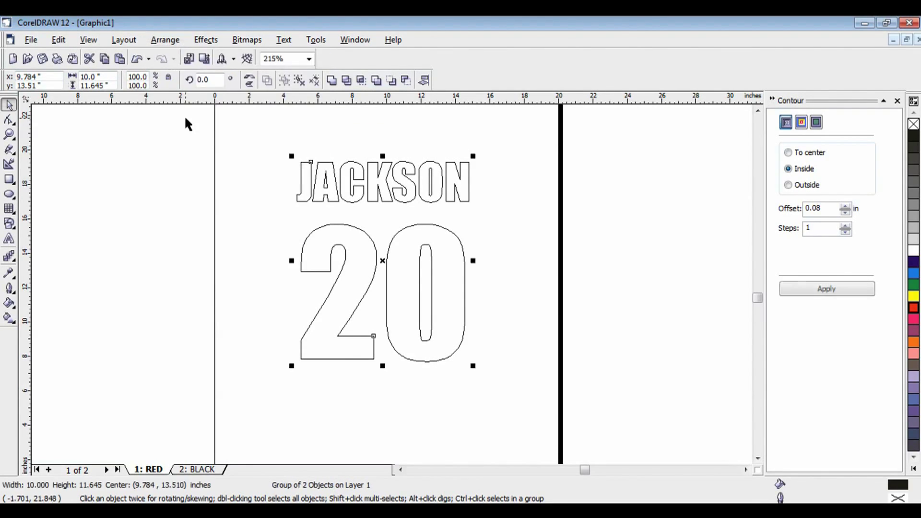
Apply a one-step outside contour with a 0.15 in offset to the grouped player name and 20
click(789, 185)
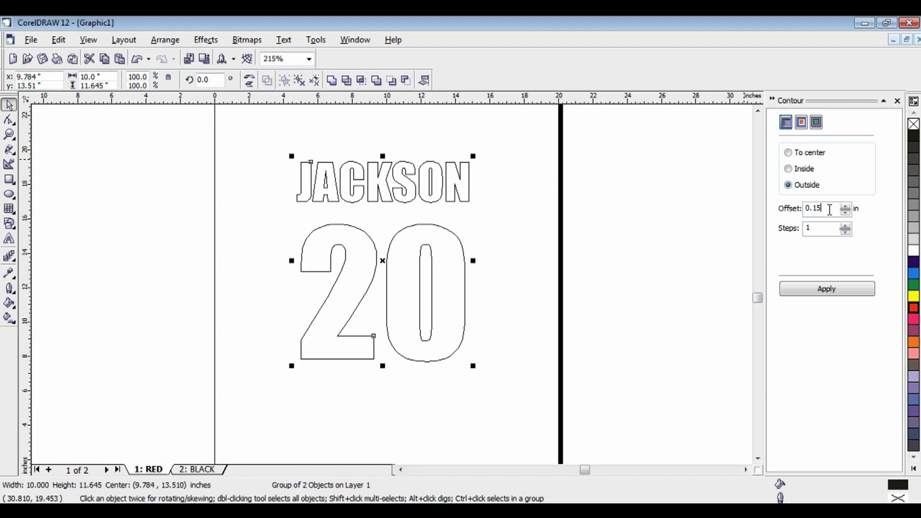
click(805, 290)
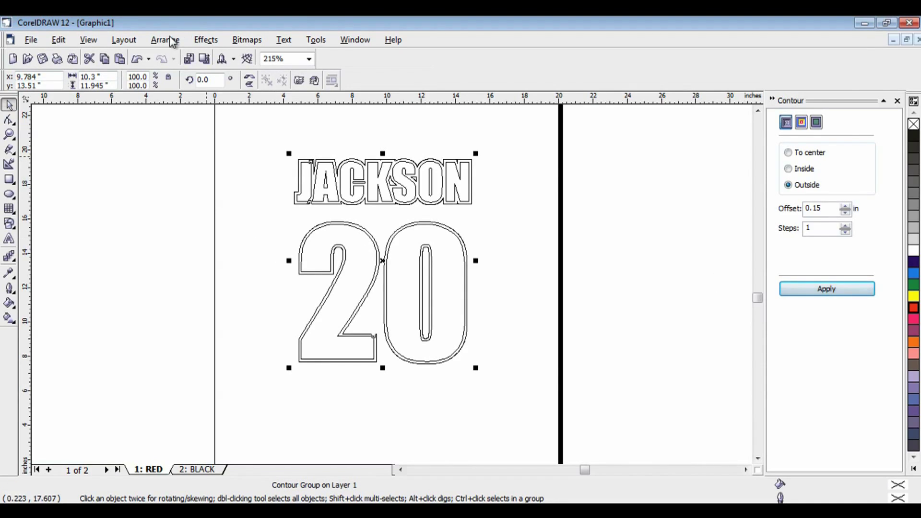
click(9, 135)
drag(232, 234, 450, 132)
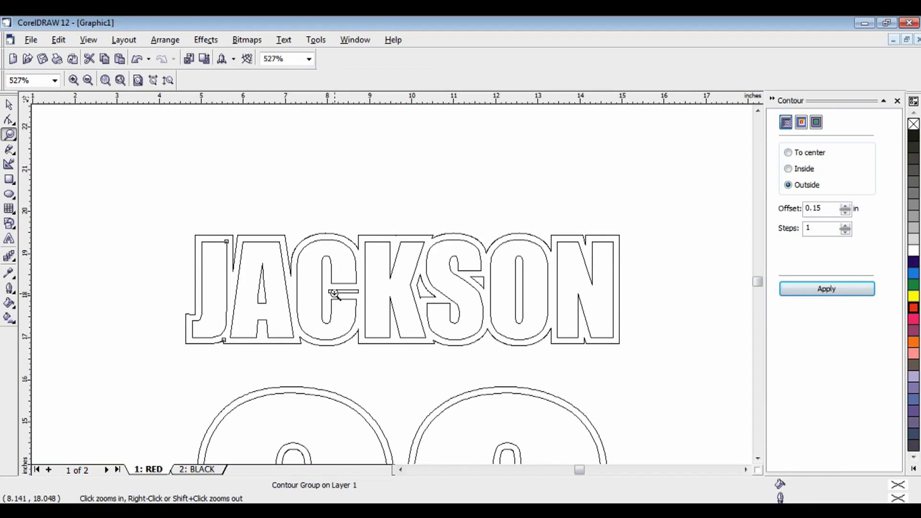
right_click(335, 294)
click(9, 104)
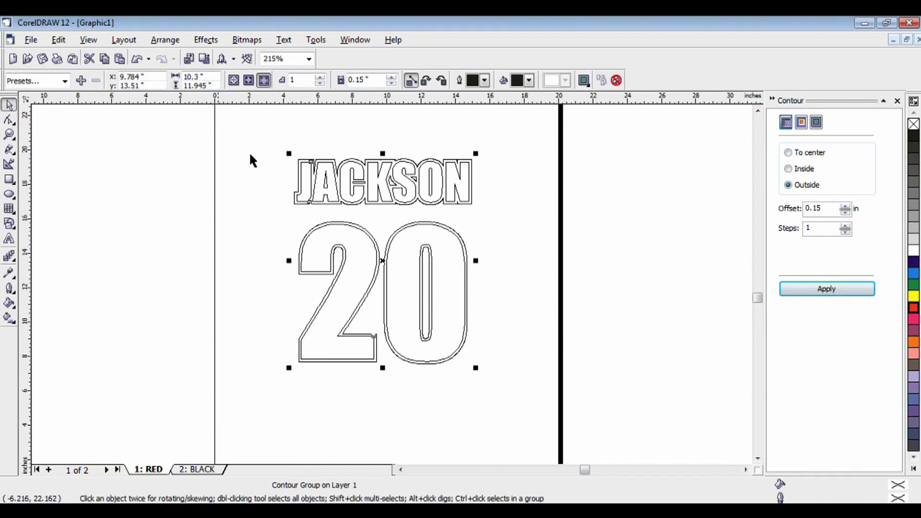
Break the contour group apart so the outer contour is separate from the player name and 20
click(167, 42)
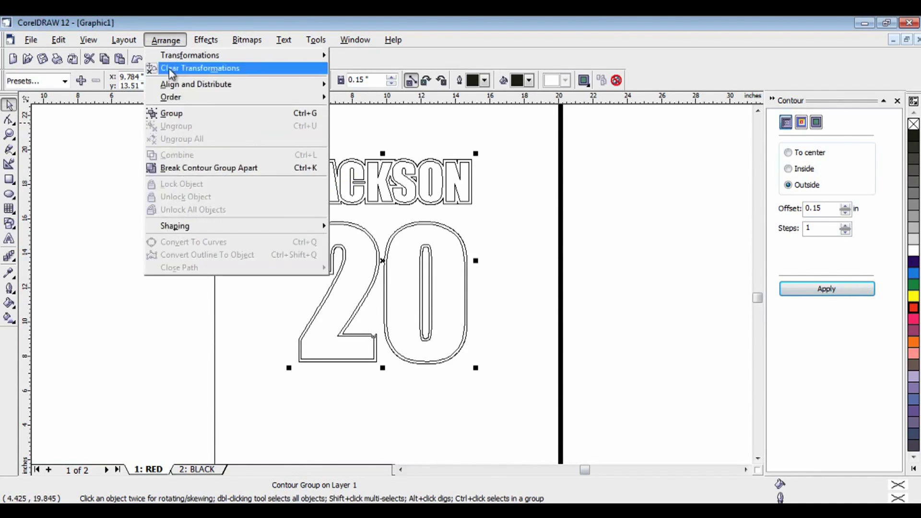
click(197, 169)
click(246, 178)
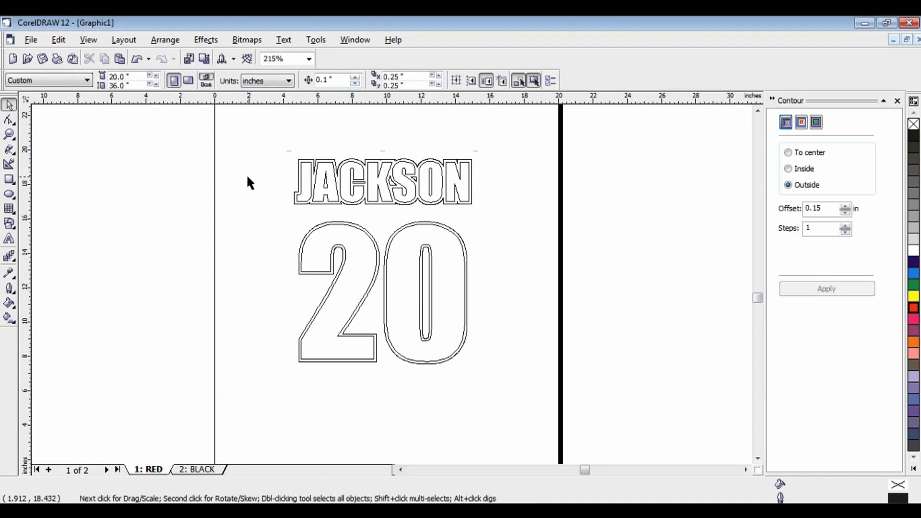
click(305, 170)
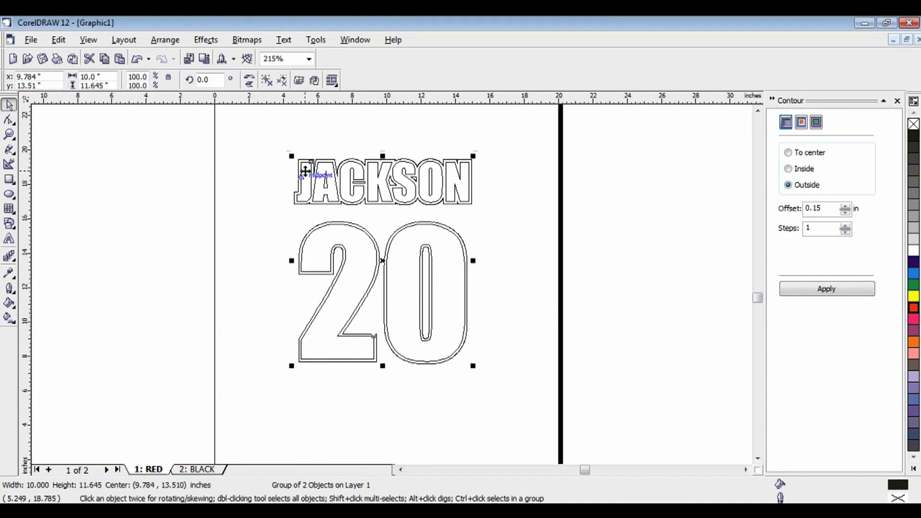
click(272, 185)
Cut the outer contour of the player name and 20 from the RED page and paste it onto the BLACK page
click(303, 159)
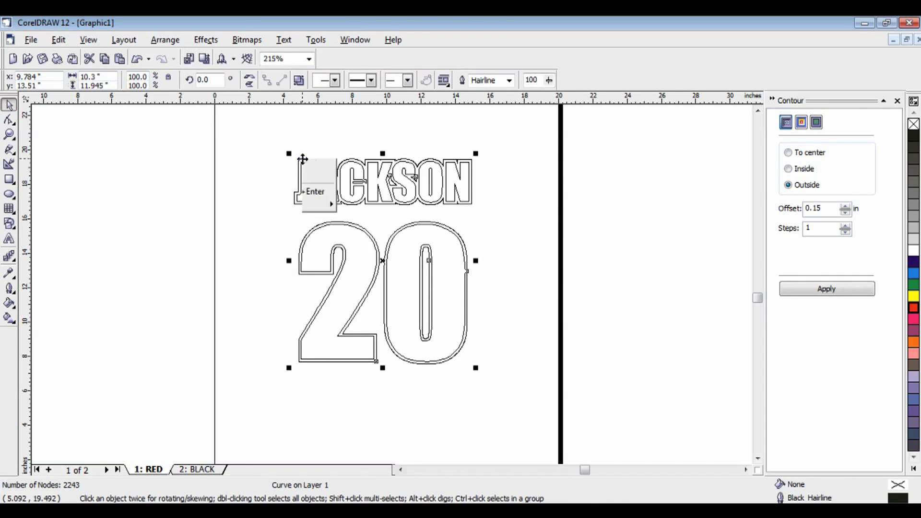
right_click(302, 158)
click(349, 224)
click(211, 471)
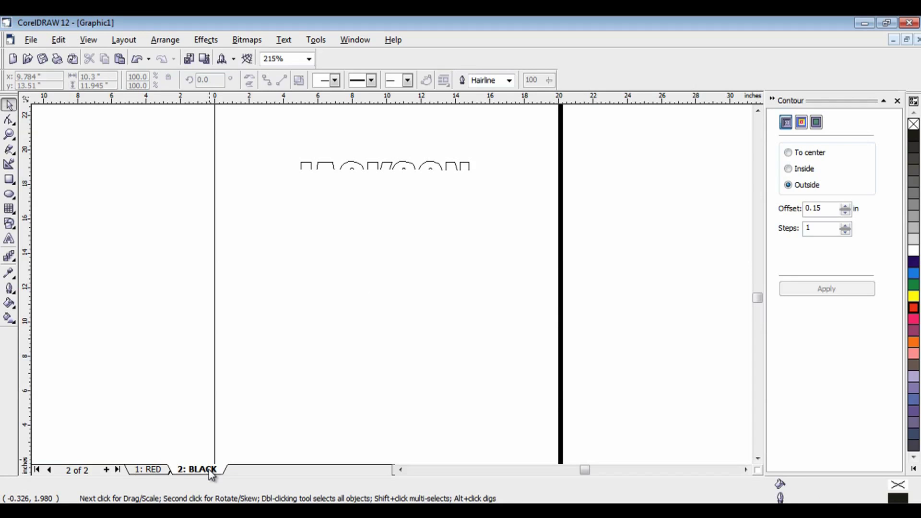
key(ctrl+v)
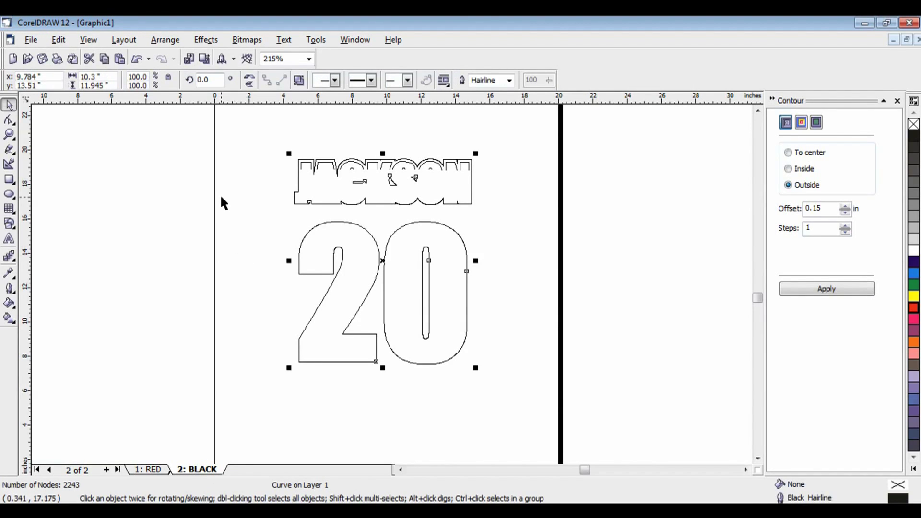
Break the pasted contour curve apart and delete the small leftover shapes inside the player name's outline
click(173, 43)
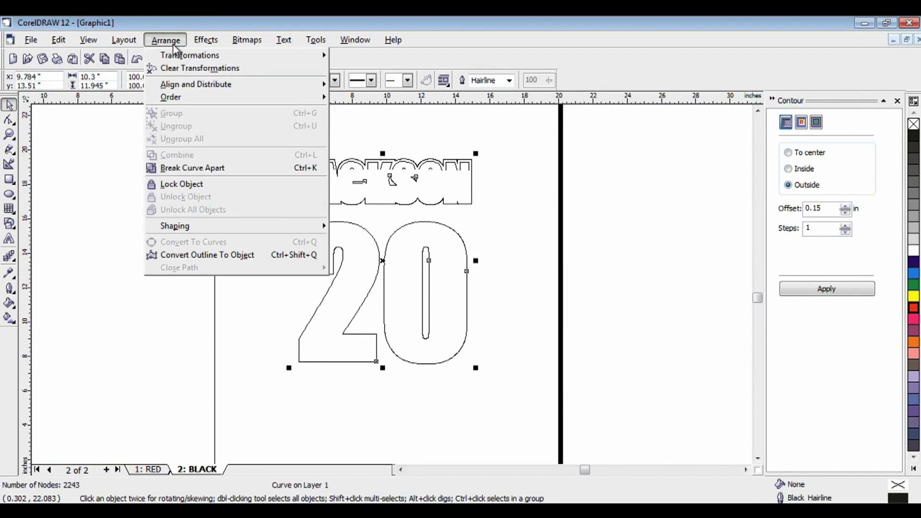
click(194, 169)
click(242, 135)
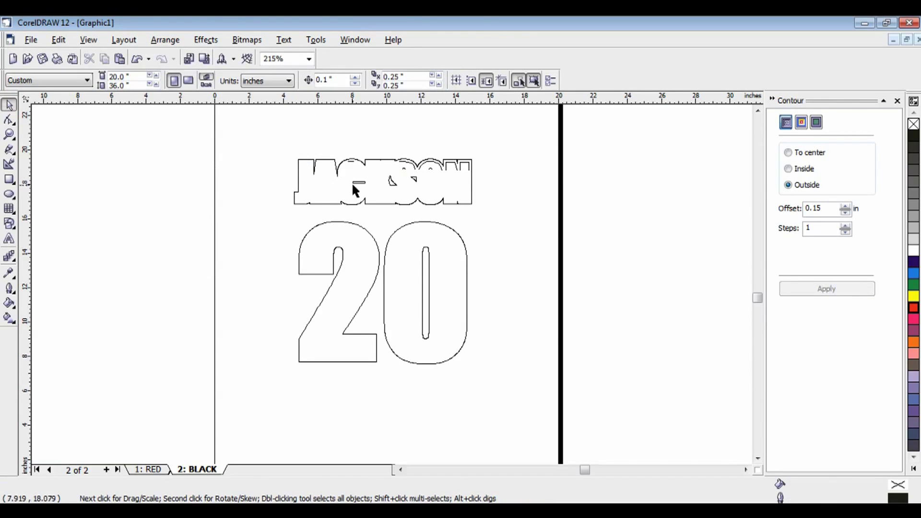
click(357, 183)
click(358, 184)
click(414, 176)
key(Delete)
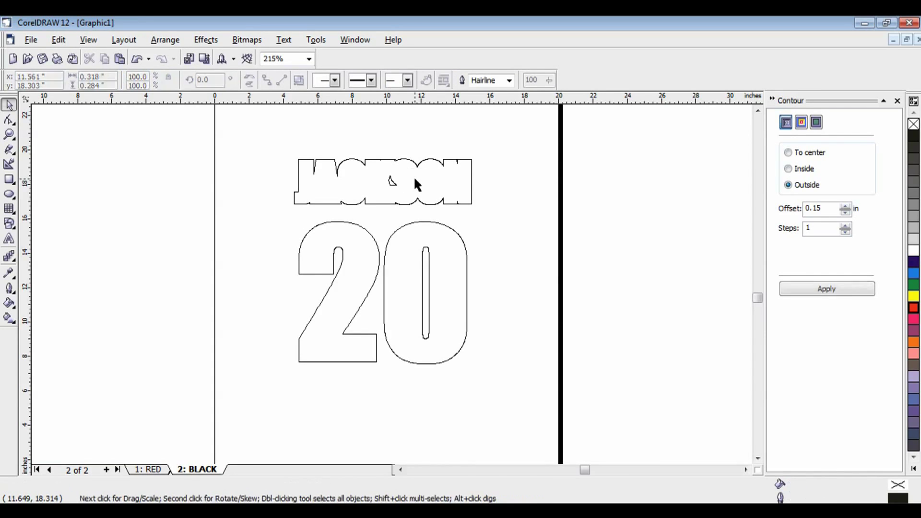
click(393, 178)
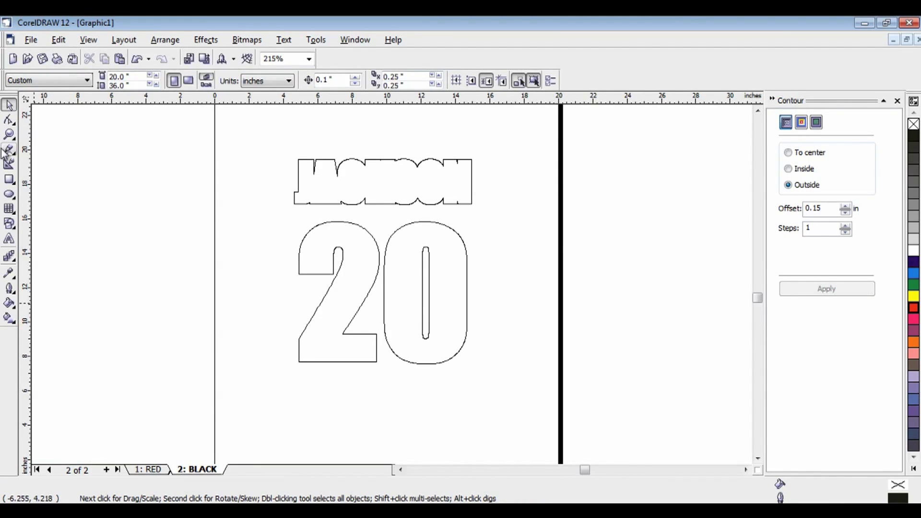
Move the BULLS 20 lettering lower on the RED page, keeping it above the player name
click(9, 134)
right_click(218, 237)
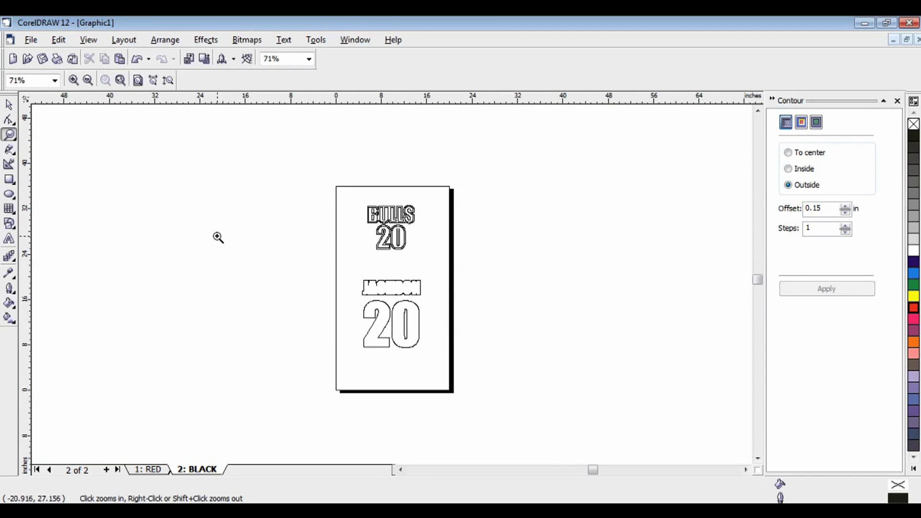
click(10, 104)
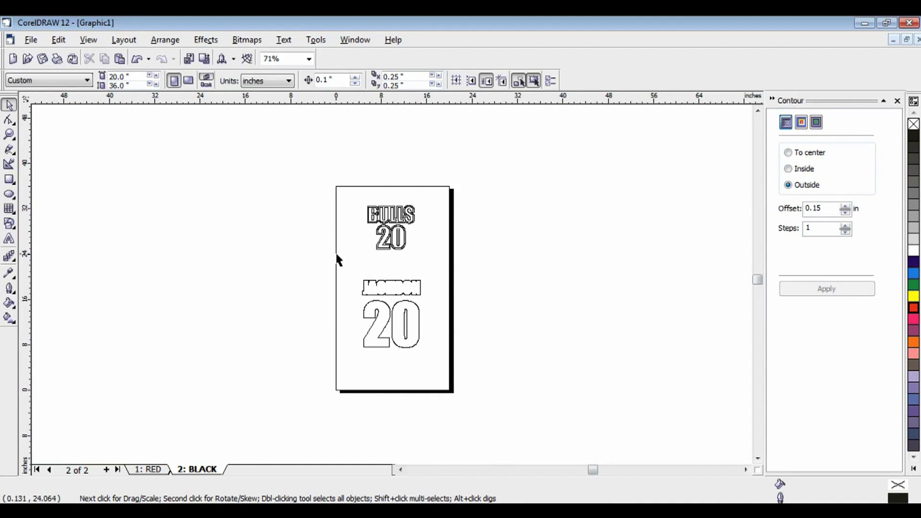
click(160, 468)
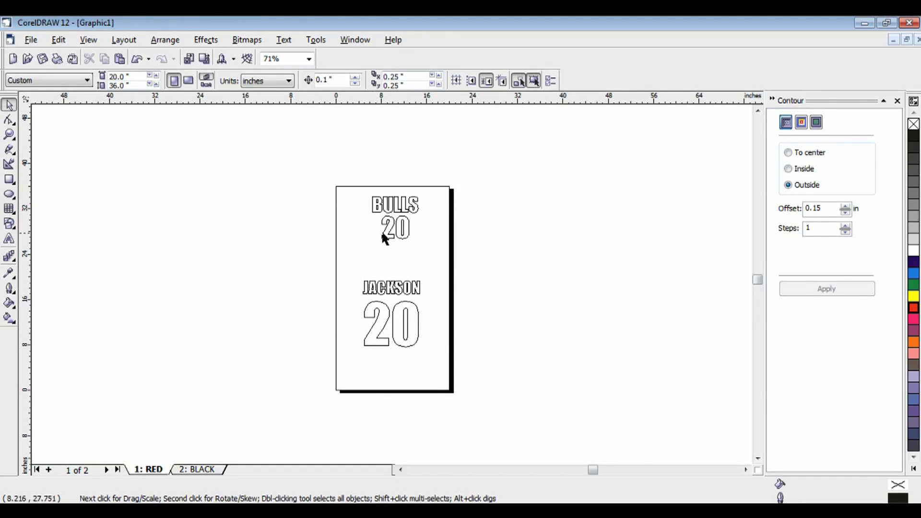
drag(333, 267, 469, 165)
drag(398, 221, 392, 249)
click(305, 290)
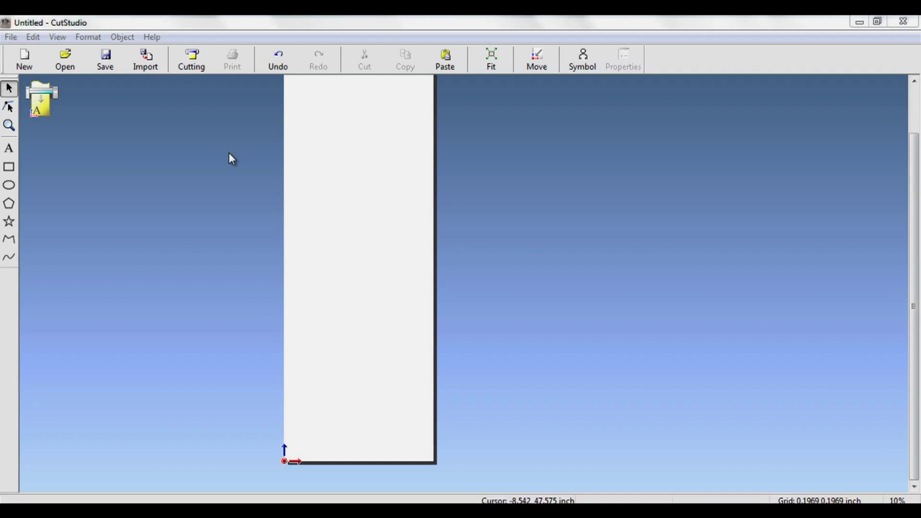
Import the red lettering artwork with BULLS 20, the player name and number 20 into the empty CutStudio document
click(12, 38)
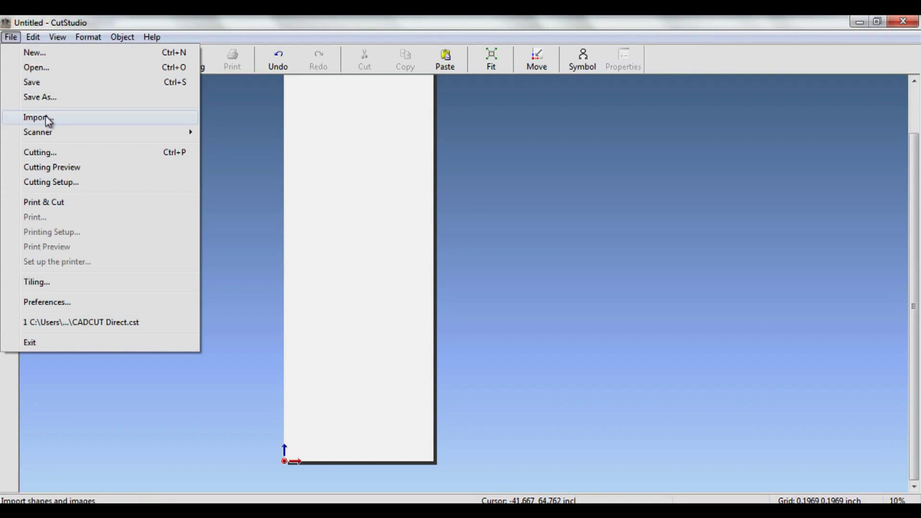
click(22, 119)
double_click(385, 249)
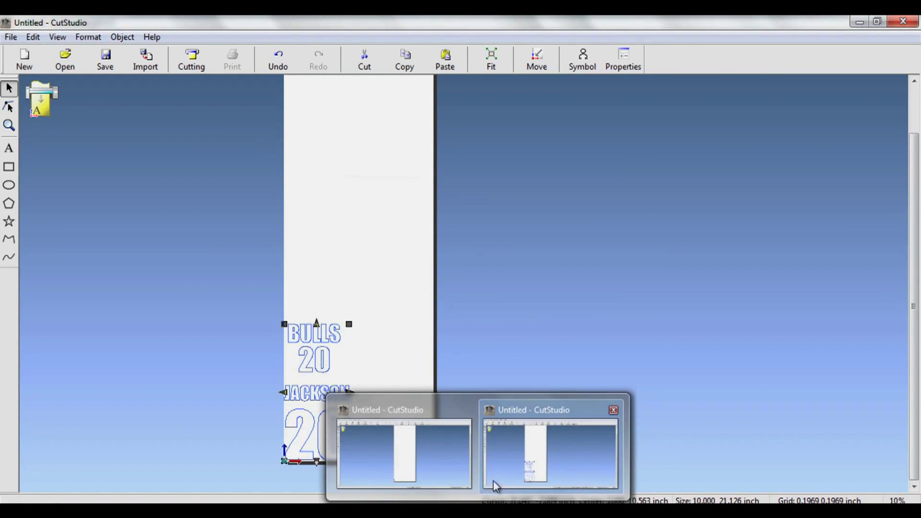
Switch to the second CutStudio document and import the black contour artwork into it
click(450, 463)
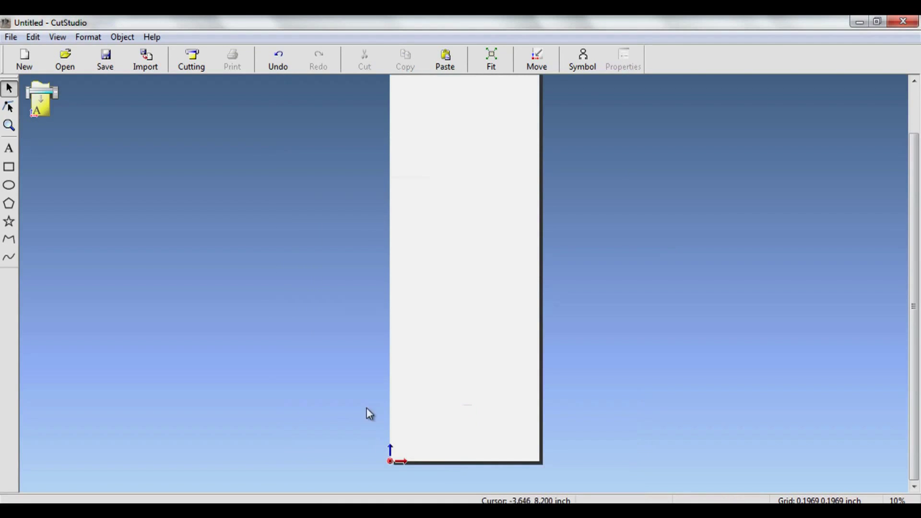
click(11, 37)
click(53, 120)
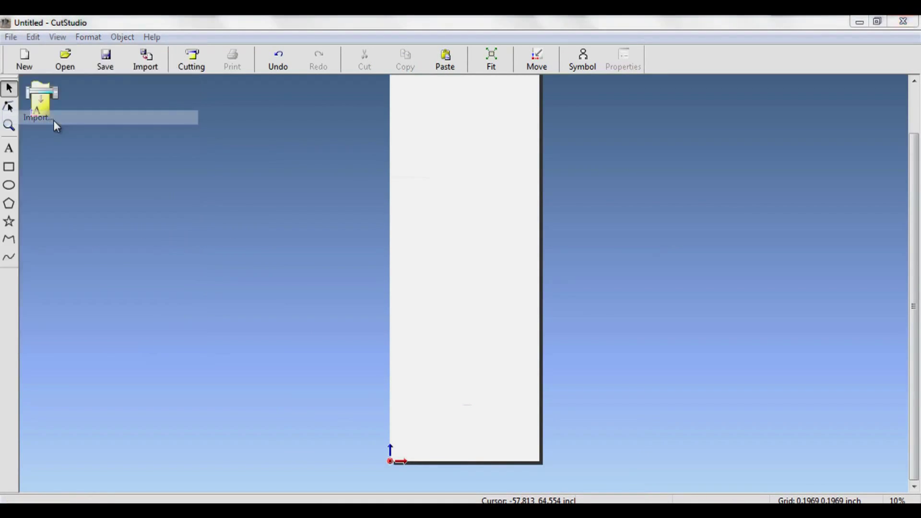
double_click(360, 237)
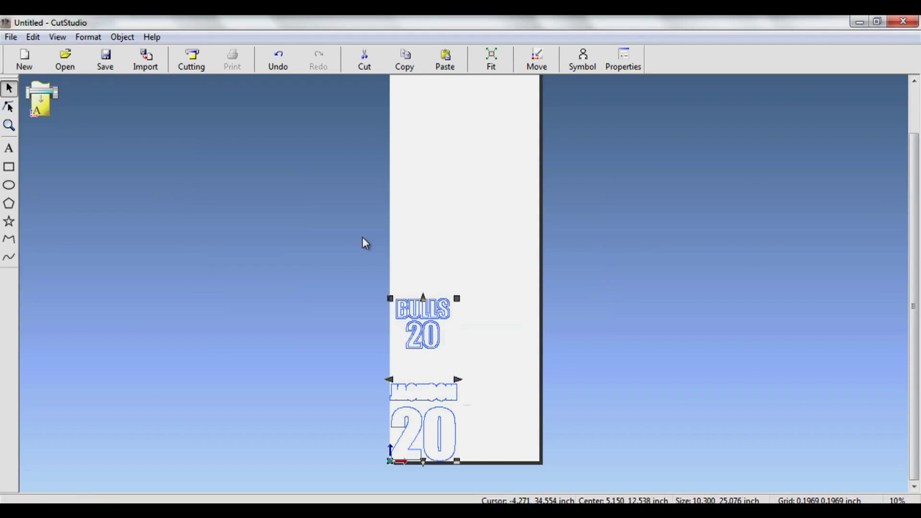
Break the imported black contour artwork into separate polylines
drag(342, 367, 568, 250)
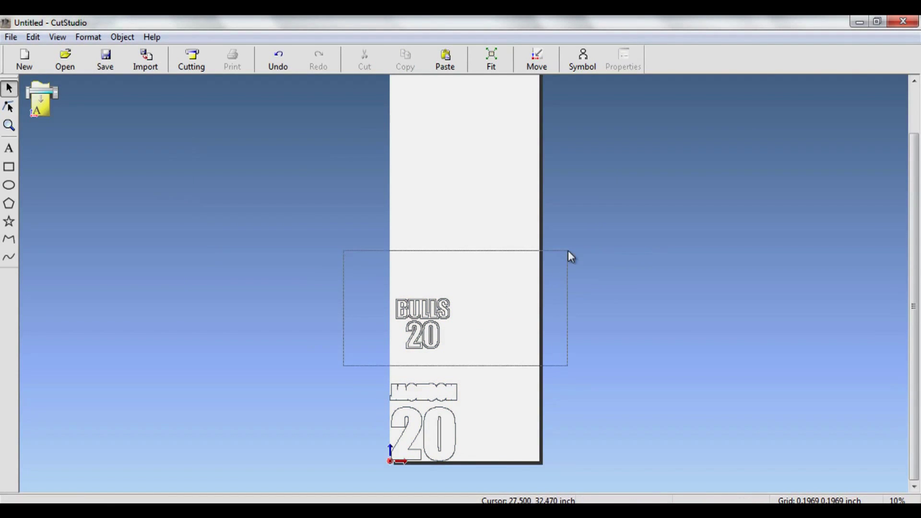
drag(352, 494, 540, 246)
click(123, 37)
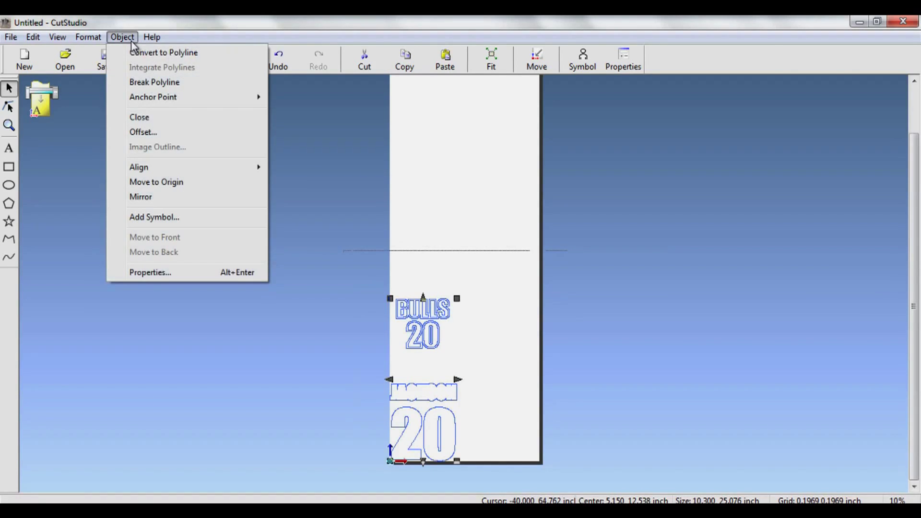
click(157, 88)
click(354, 309)
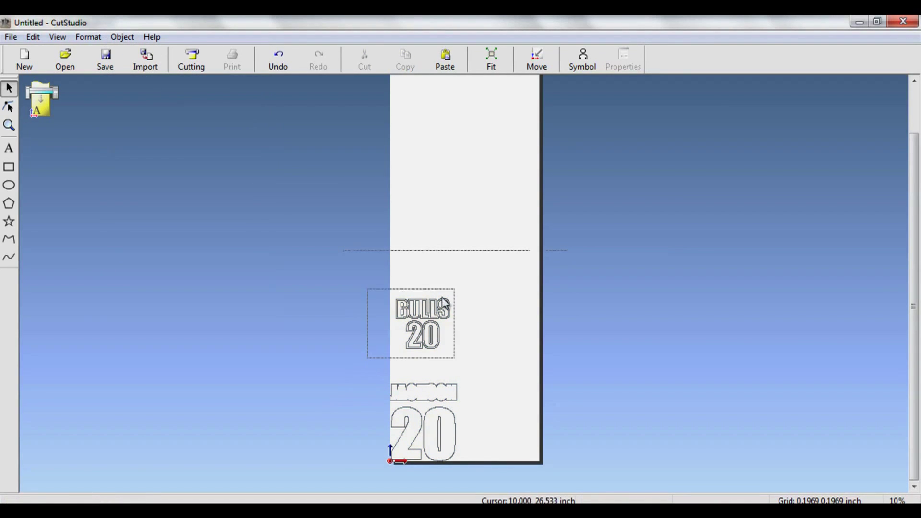
Move the BULLS 20 lettering with its contours down until it sits just above the player name outline
drag(368, 361, 497, 272)
key(Down)
key(Down)
key(Down)
key(Down)
key(Down)
key(Down)
key(Down)
key(Down)
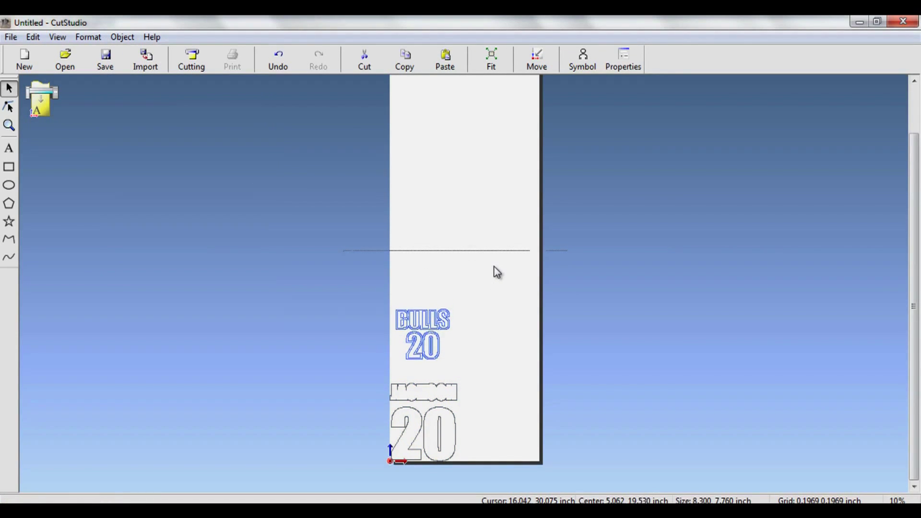
key(Down)
click(298, 360)
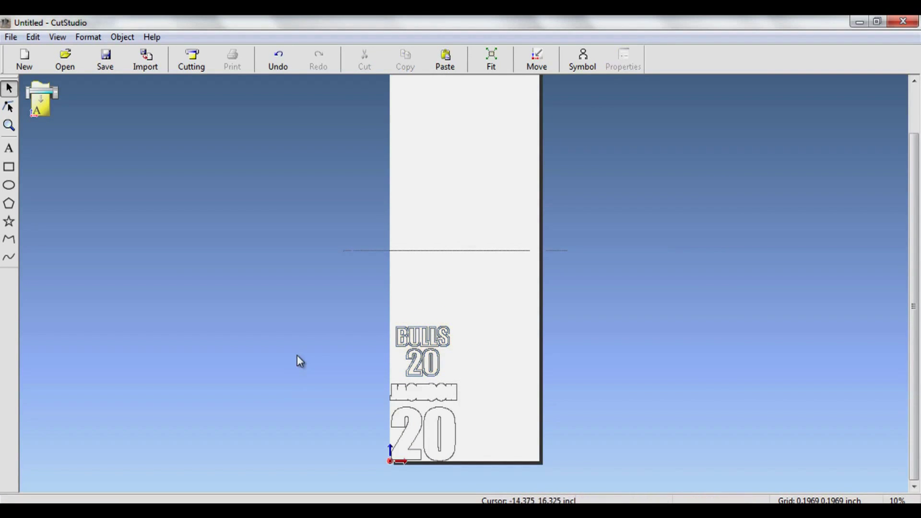
Mirror the complete black contour artwork, including BULLS 20, the player name outline and the large 20
drag(363, 476, 554, 280)
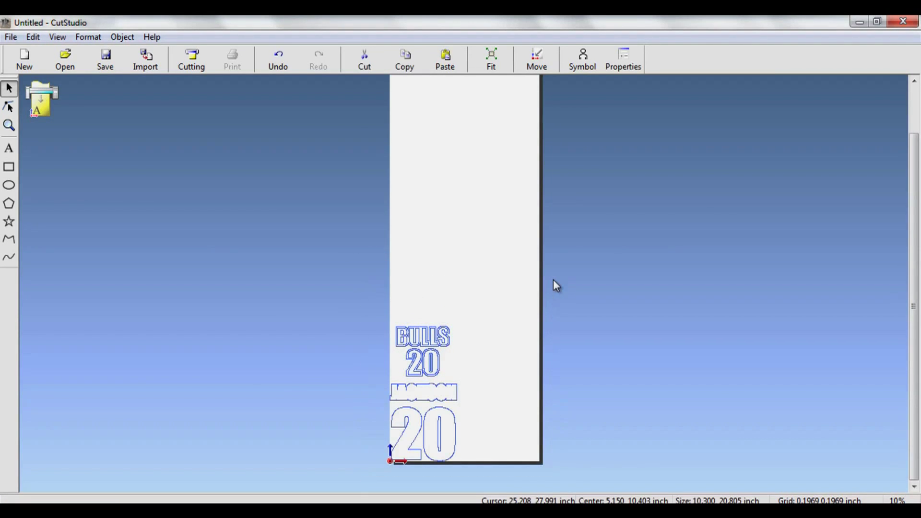
click(130, 38)
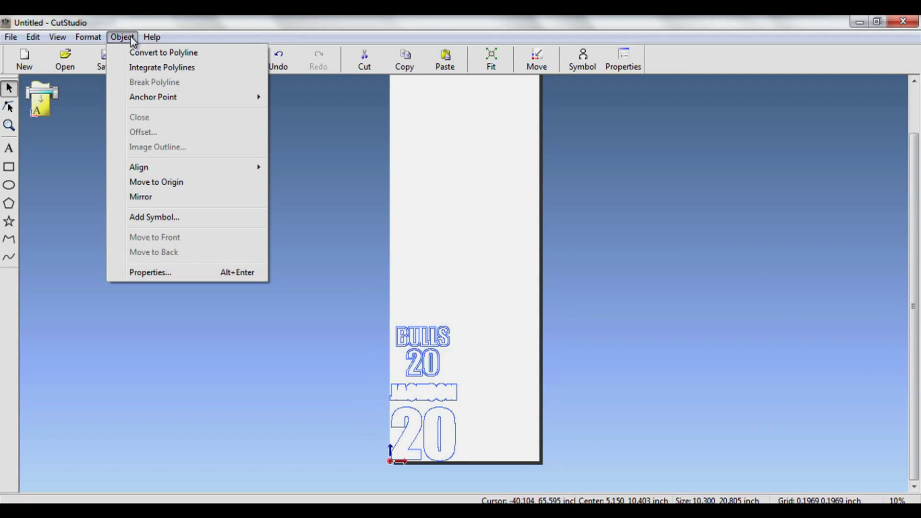
click(143, 197)
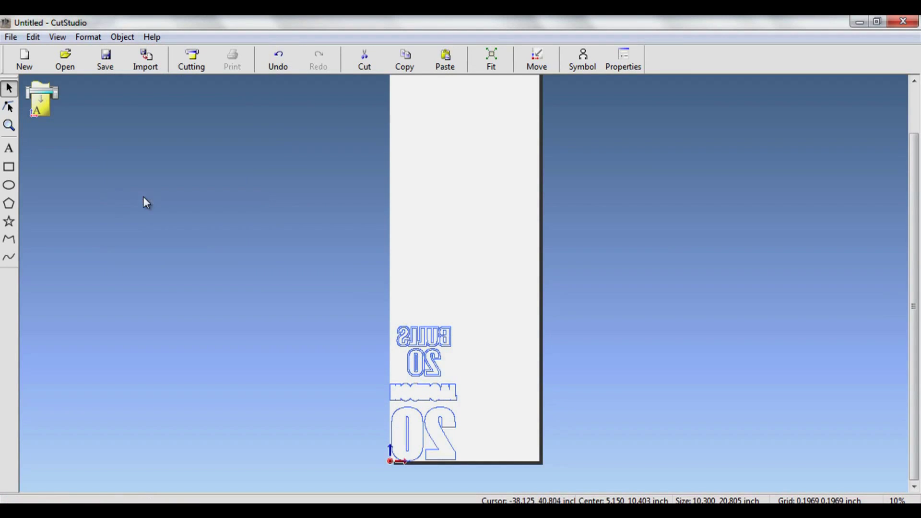